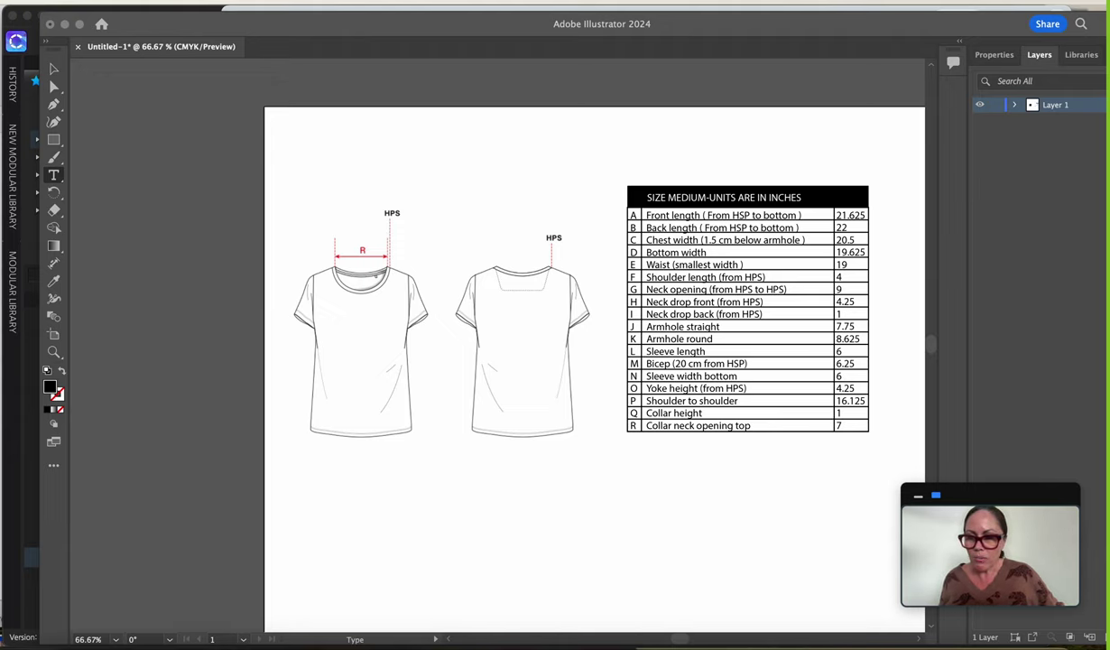
Leave the Illustrator spec sheet and bring the CLO 3D project POM.zprj with the avatar to the front.
mouse_move(36, 631)
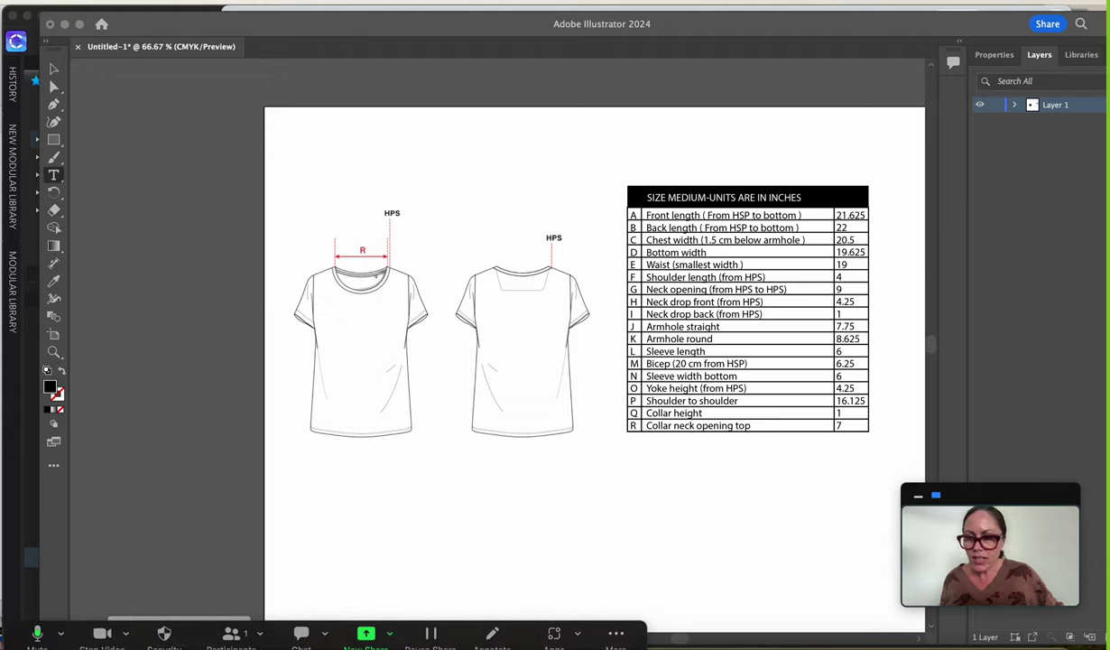
key("super+Tab")
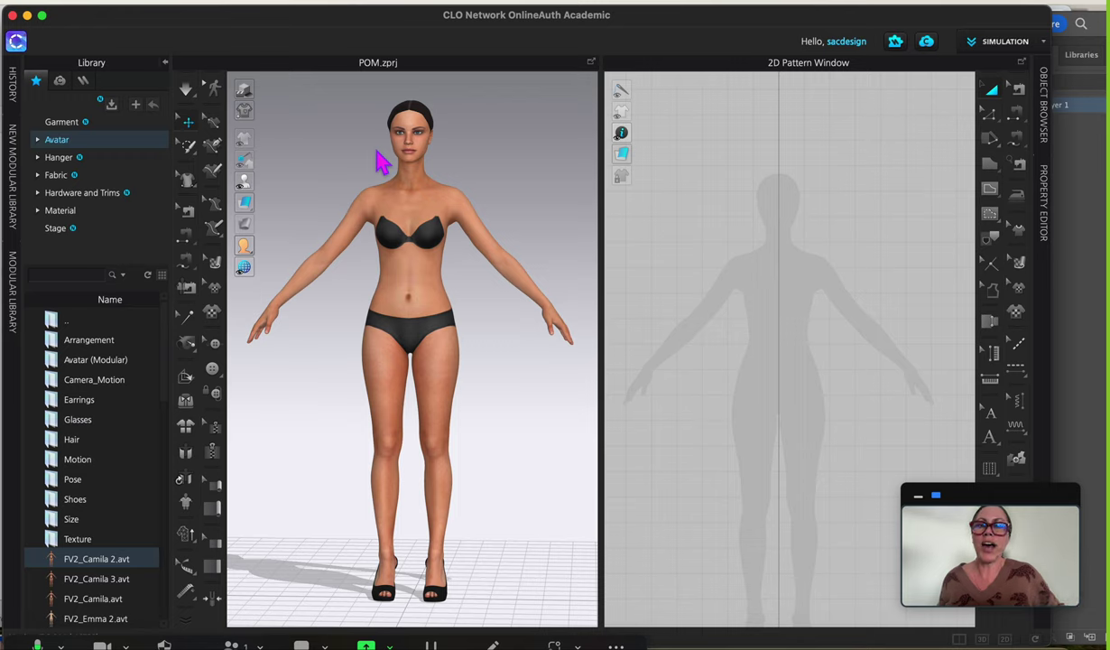
Open the Parametric Pattern Editor, review the Body Front and Body Back measurements, then return to the Illustrator tech sheet.
left_click(463, 5)
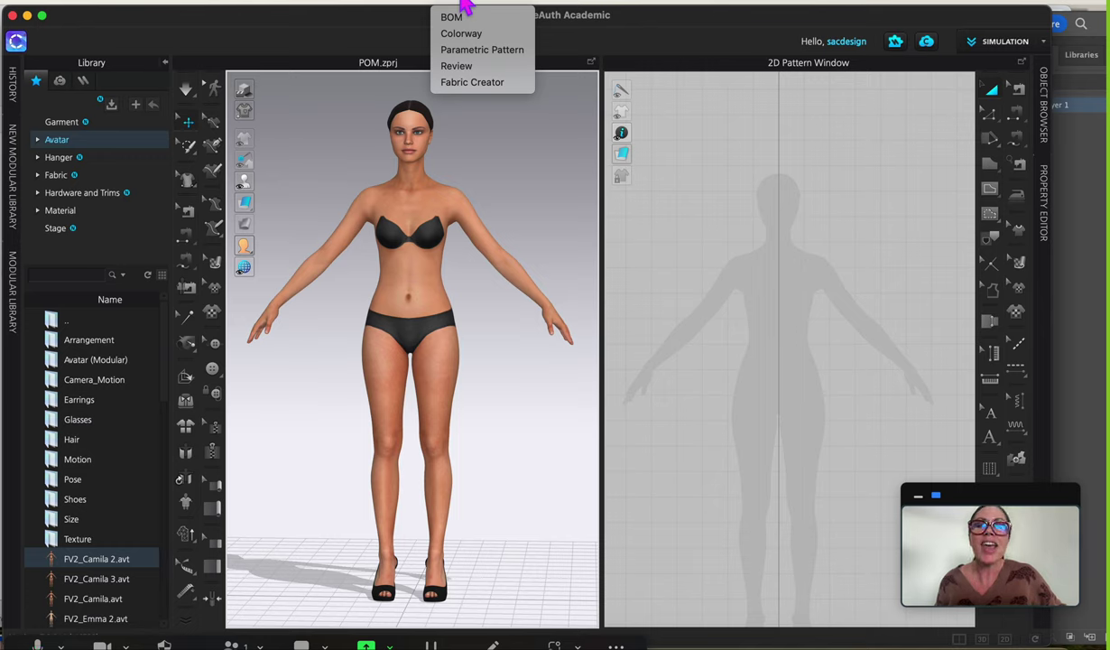
left_click(465, 56)
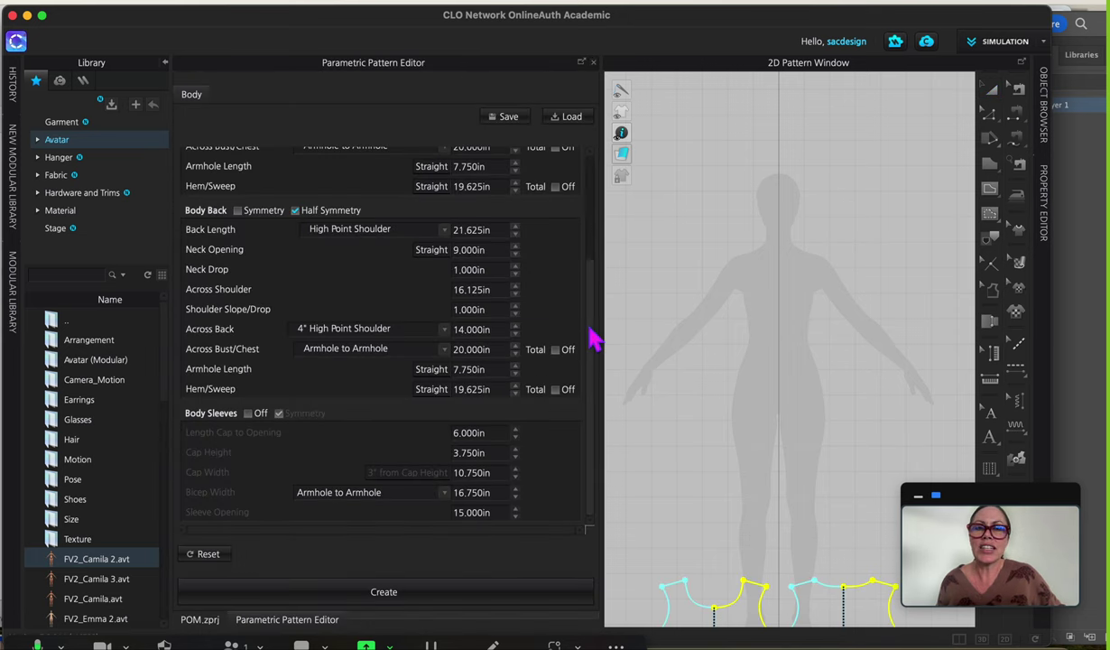
left_click_drag(594, 329, 603, 226)
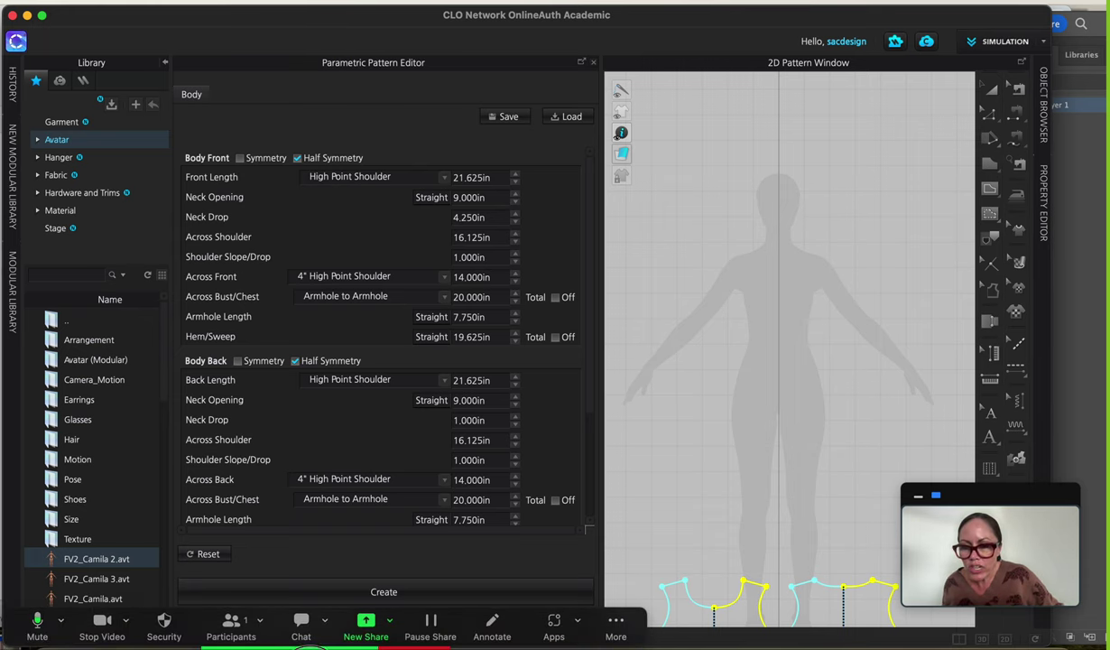
key("super+Tab")
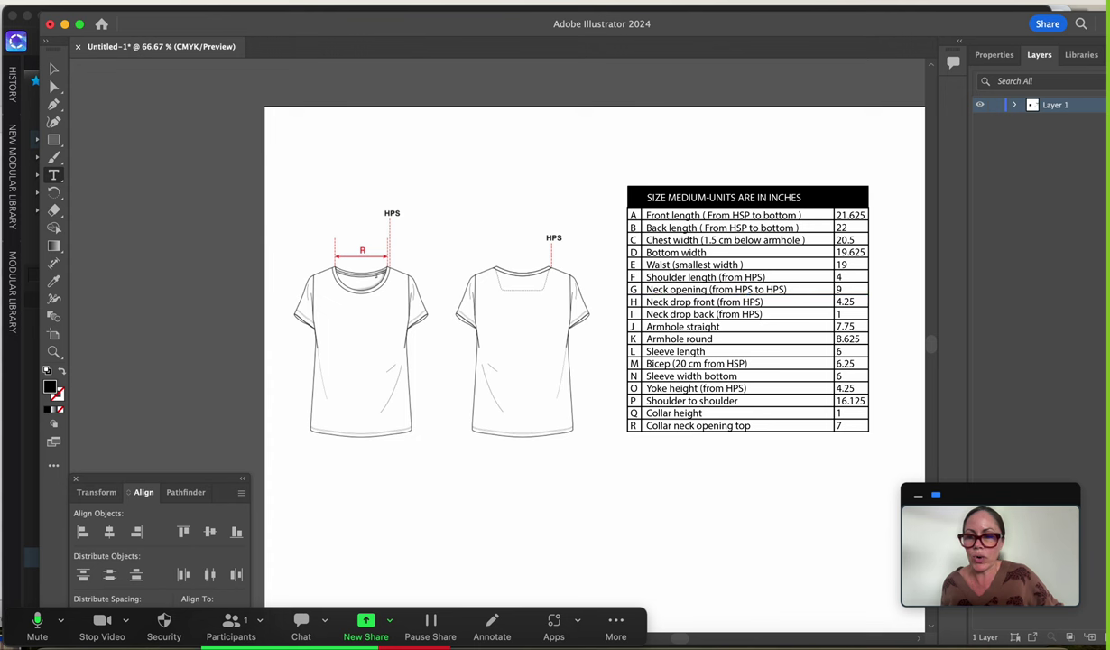
Go back from the Illustrator tech sheet to CLO 3D's Parametric Pattern Editor.
key("super+Tab")
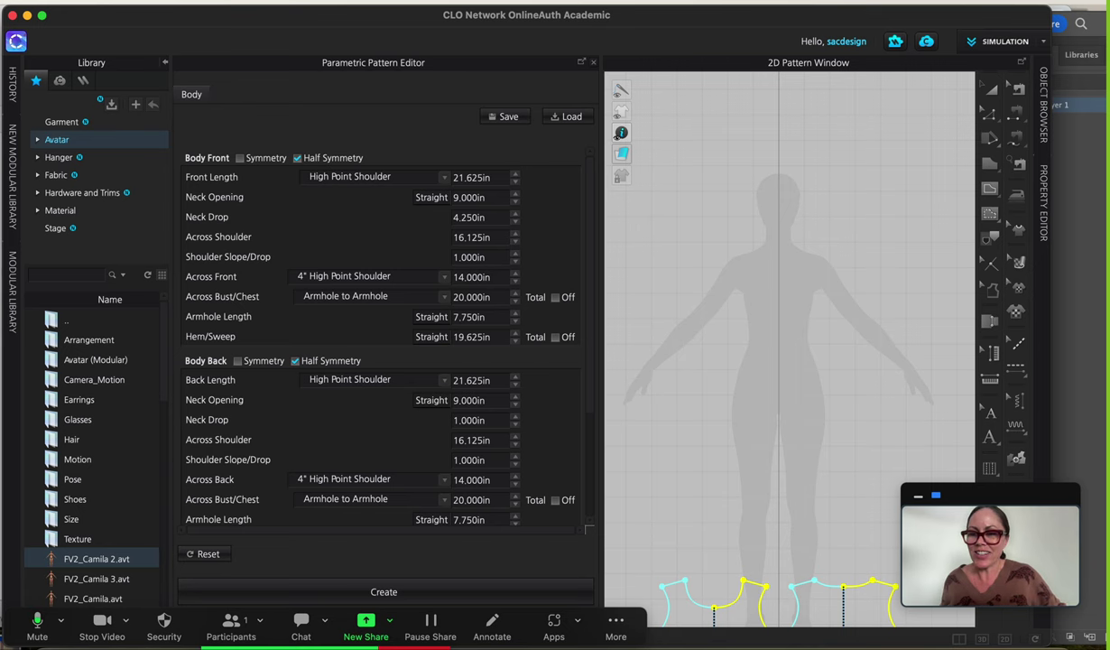
Compare the Tshirt Medium spreadsheet values, then select the front Neck Opening and Neck Drop fields in CLO.
key("super+Tab")
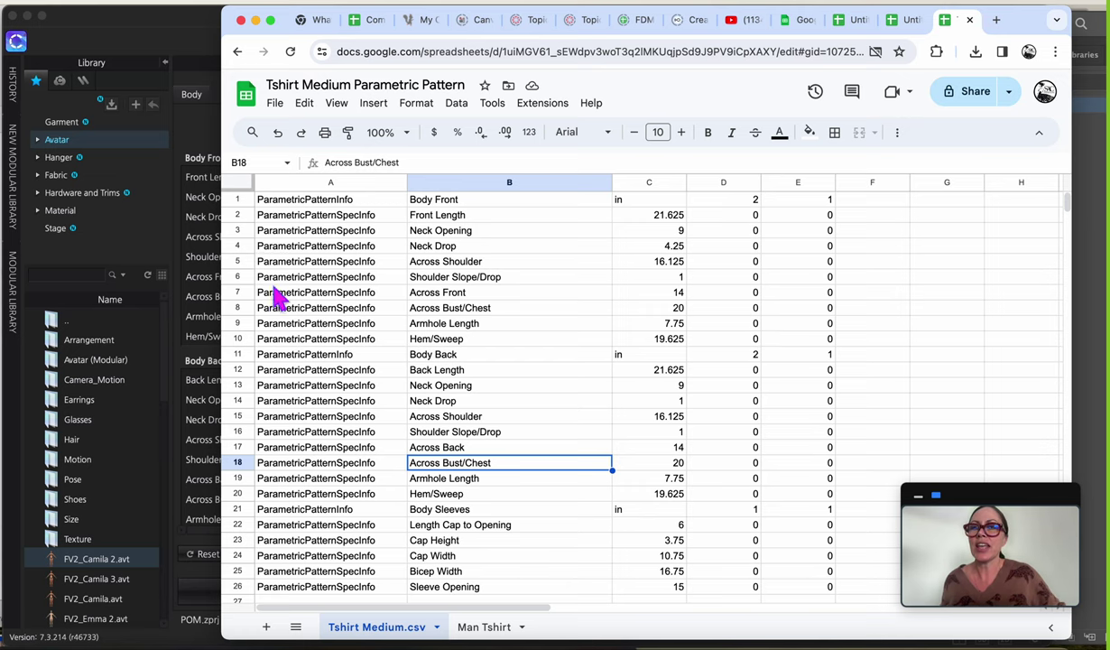
left_click(178, 256)
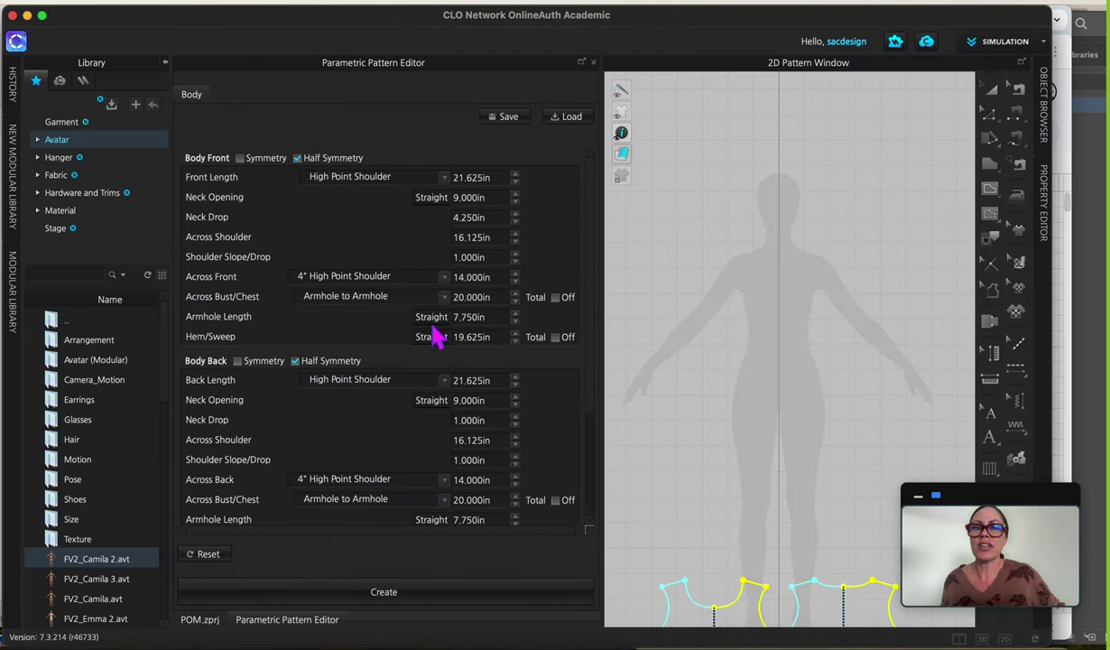
left_click(460, 196)
left_click(479, 218)
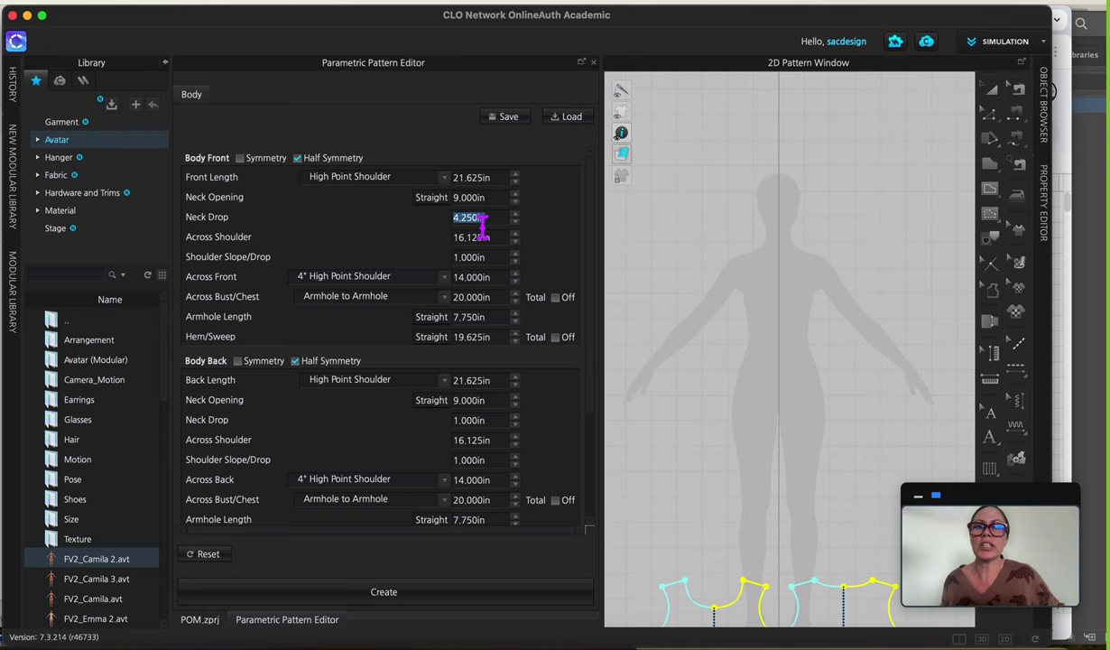
Load measurements from 'Tshirt Medium.csv (4).csv' in Downloads into the pattern editor.
left_click(564, 122)
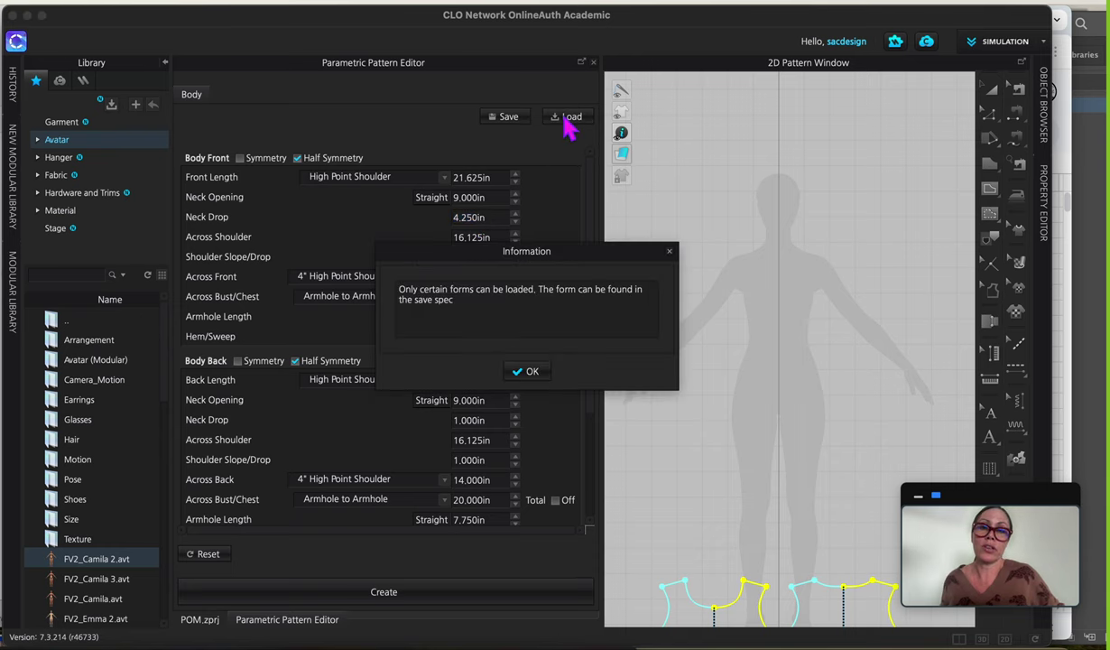
left_click(529, 373)
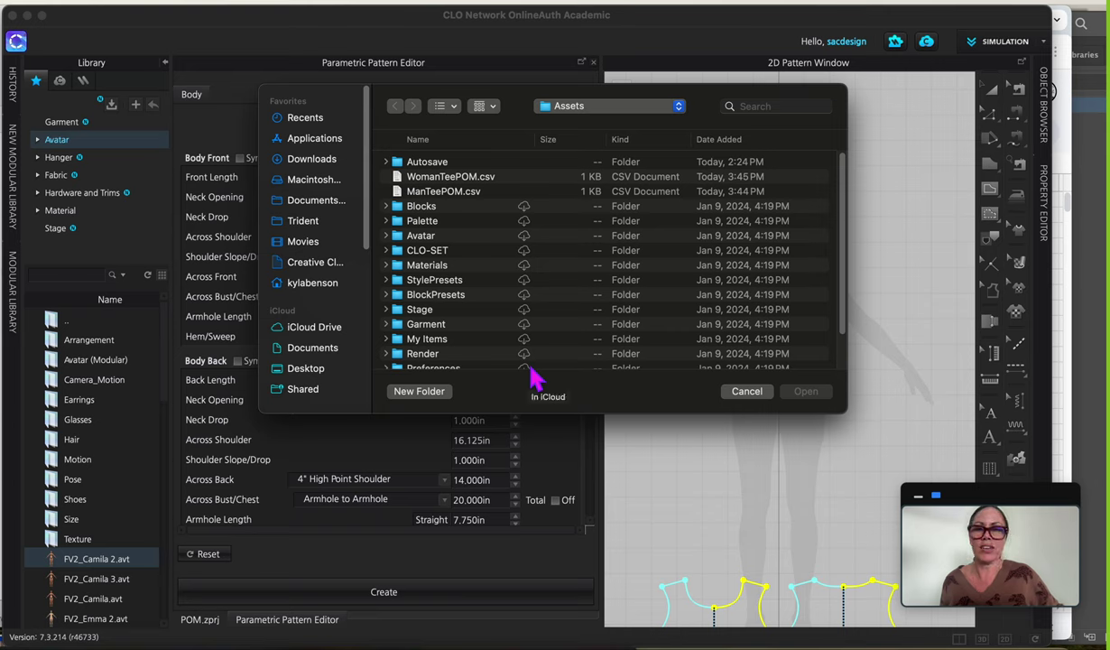
left_click(312, 162)
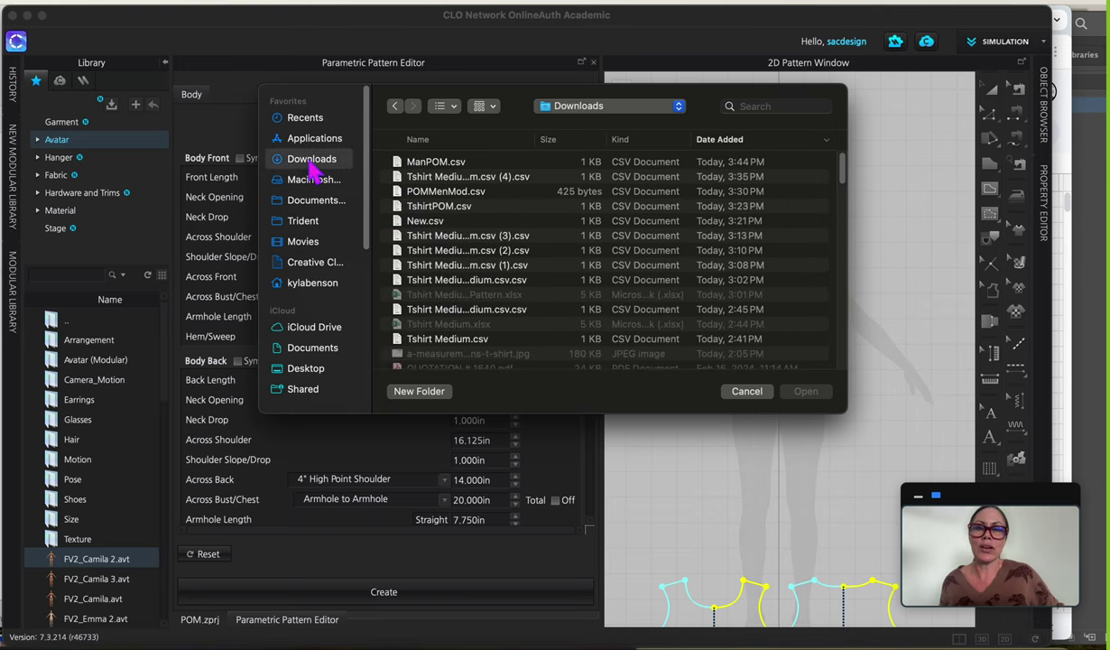
left_click(458, 179)
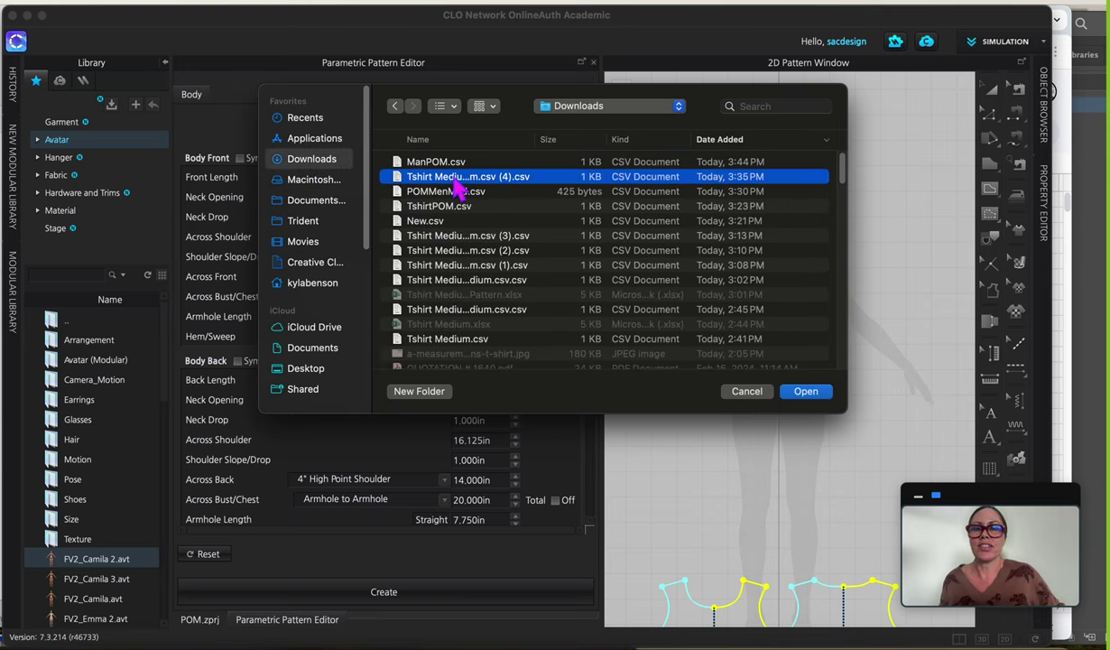
left_click(806, 392)
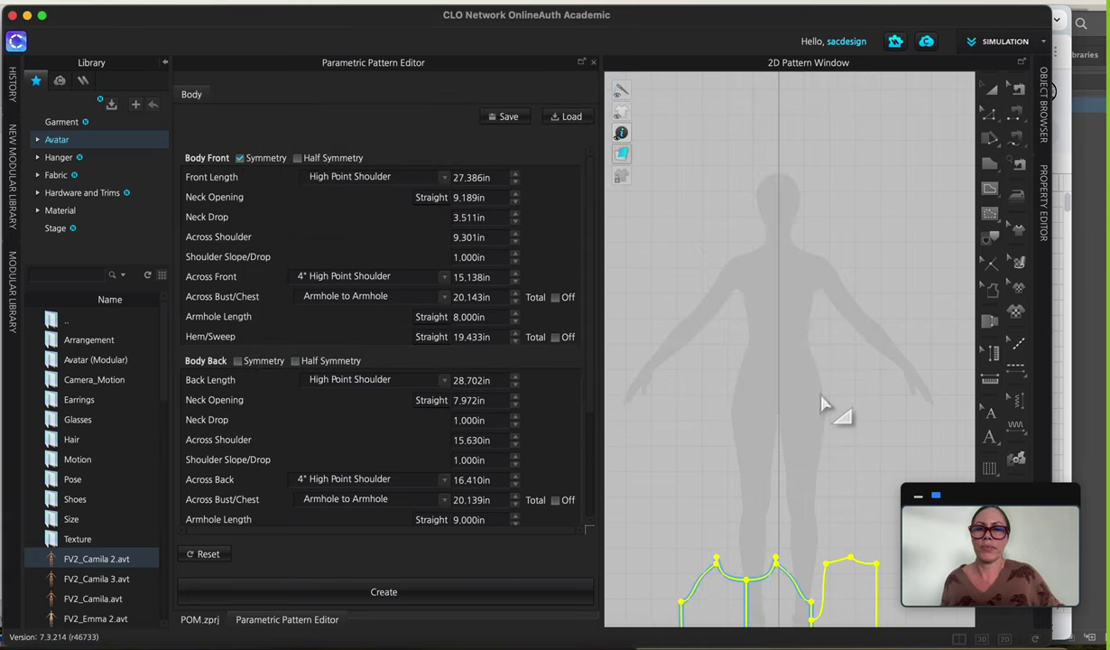
Copy the back Across Shoulder value into the front Across Shoulder, making it 15.630in.
double_click(497, 242)
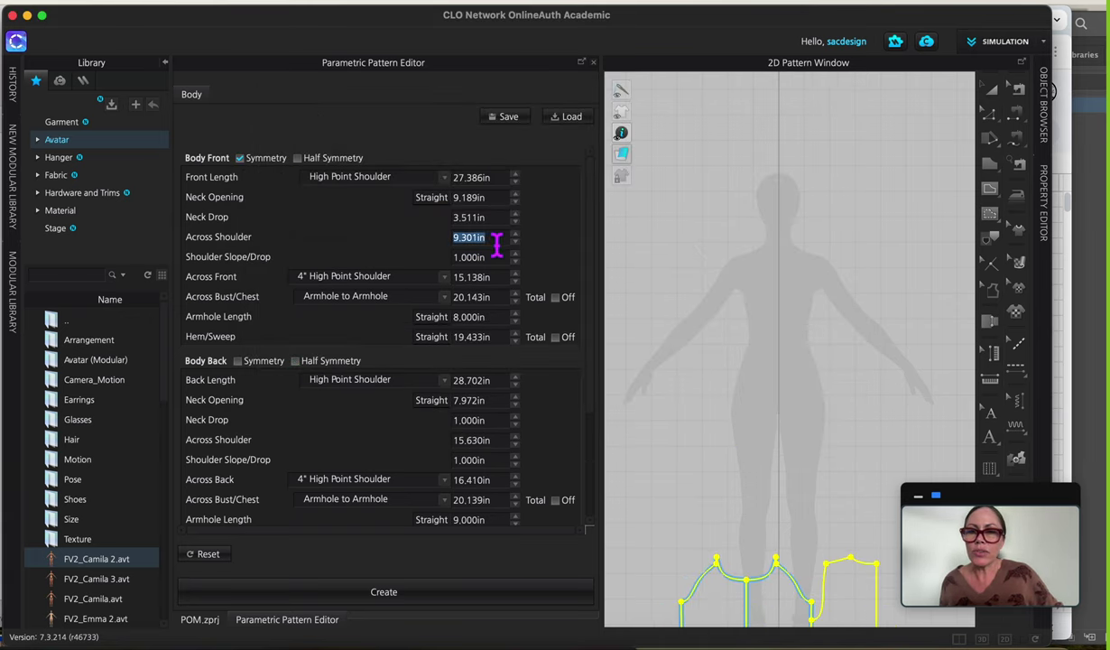
double_click(488, 440)
key("ctrl+c")
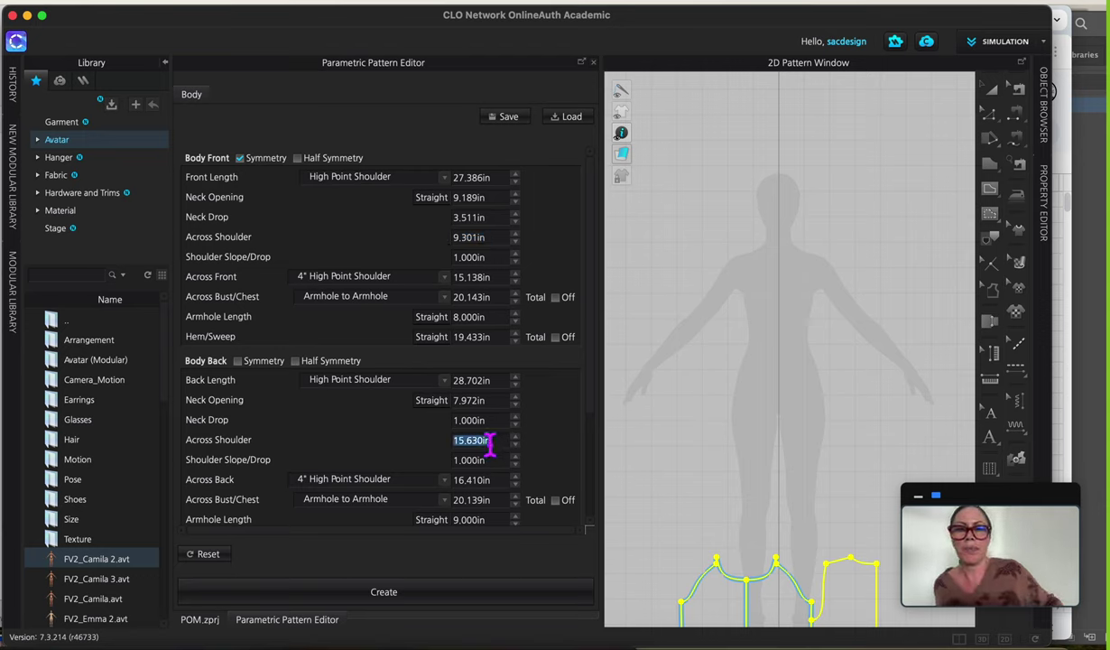
double_click(495, 238)
key("ctrl+v")
key("Return")
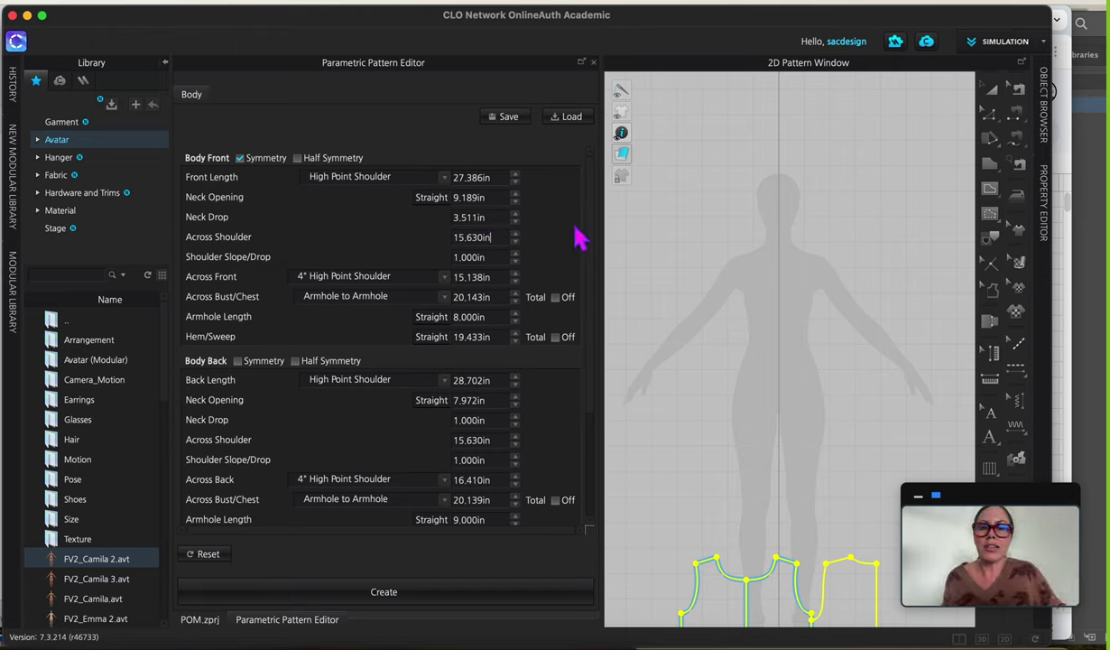
Zoom and pan the 2D Pattern Window to centre the T-shirt front and back body pieces.
left_click_drag(597, 229, 588, 192)
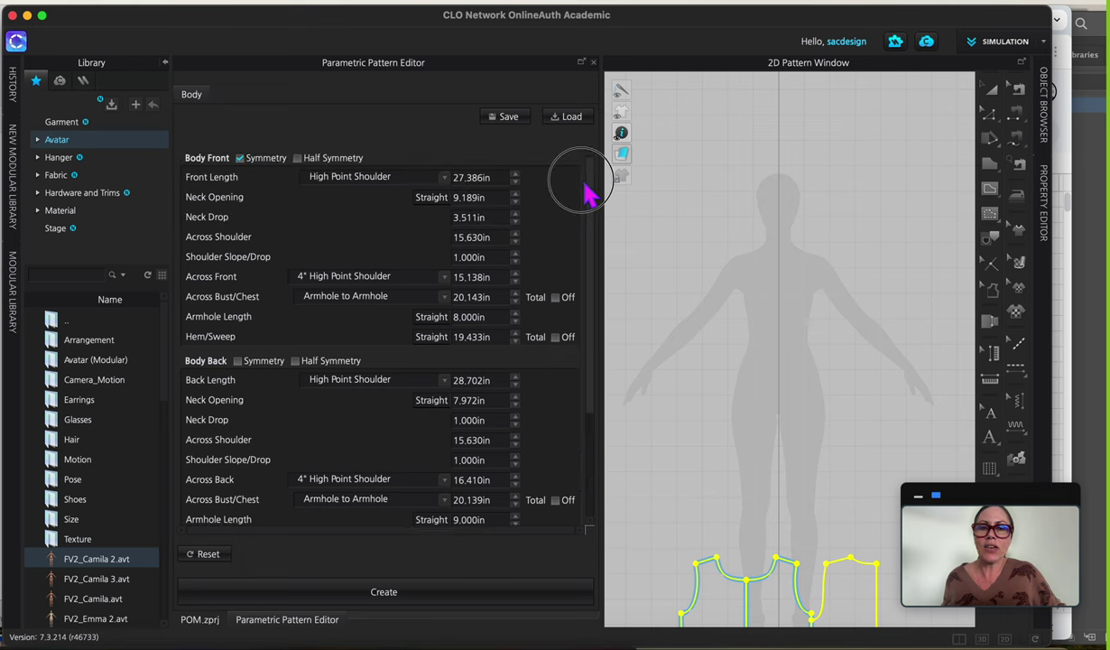
scroll(765, 496, "down", 5)
middle_click_drag(767, 506, 778, 334)
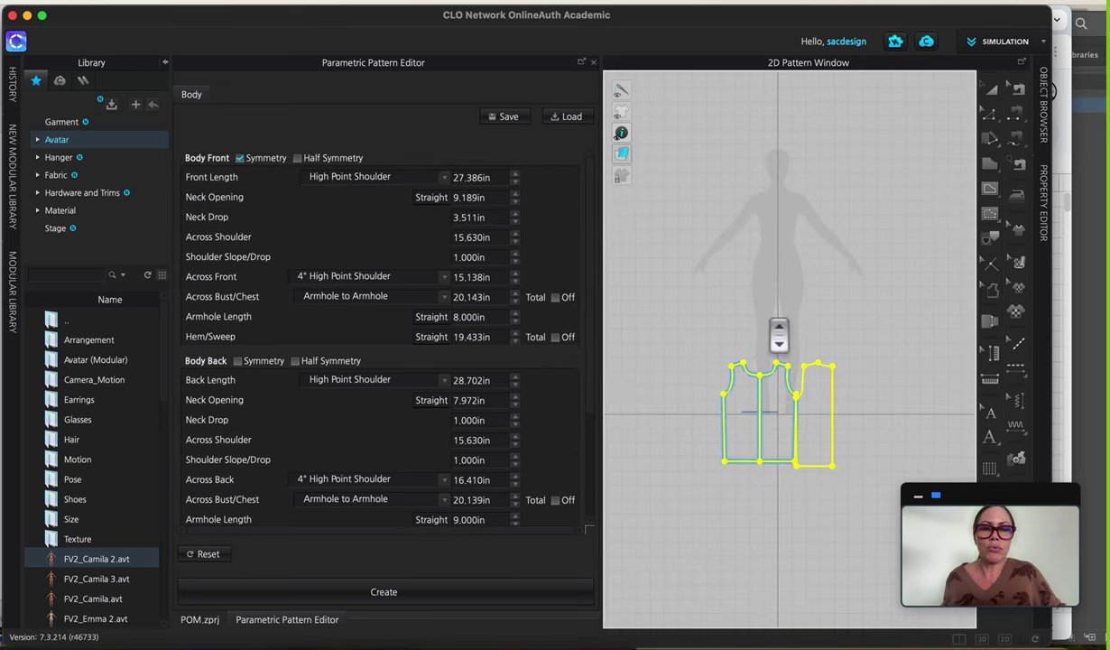
scroll(778, 334, "up", 6)
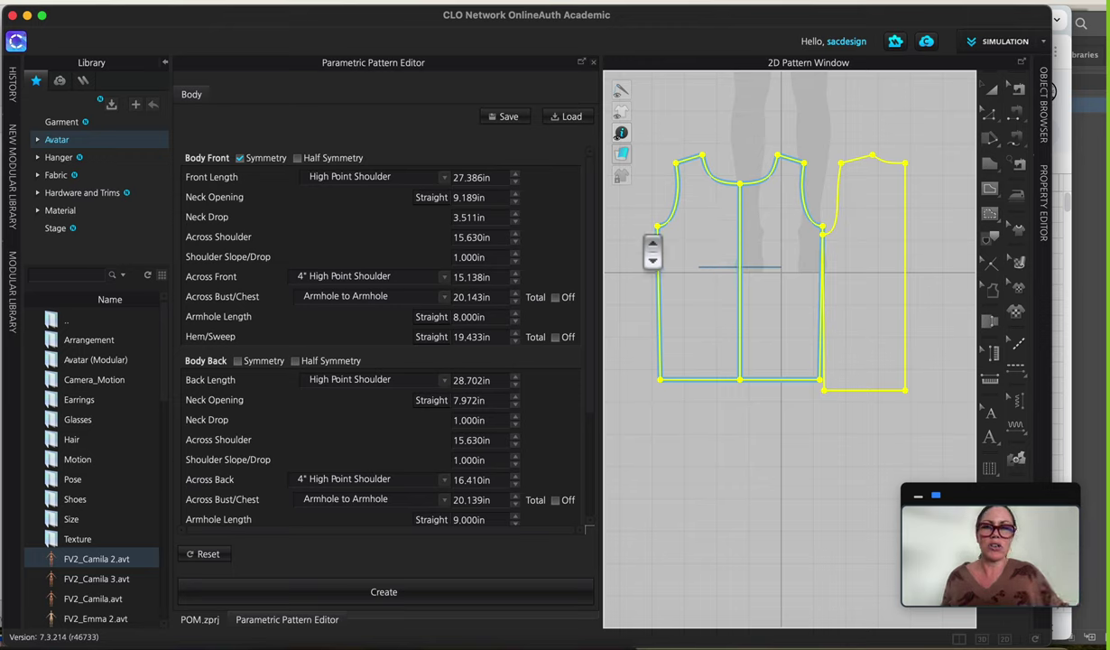
Turn on Half Symmetry for Body Front, and Symmetry plus Half Symmetry for Body Back.
left_click(298, 159)
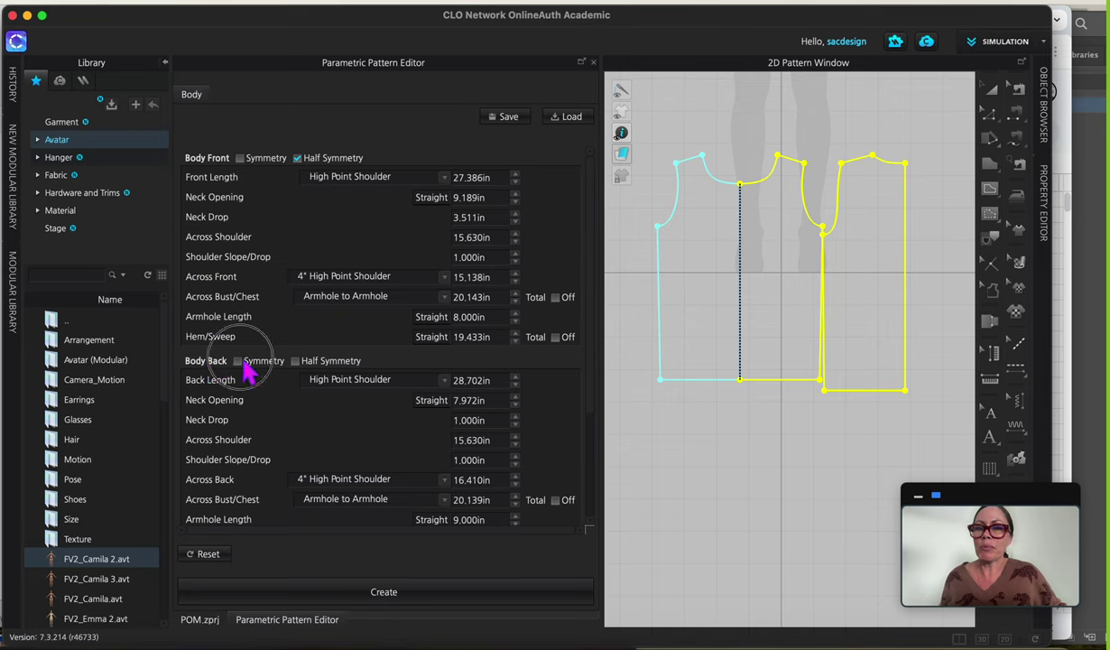
left_click(237, 361)
left_click(297, 362)
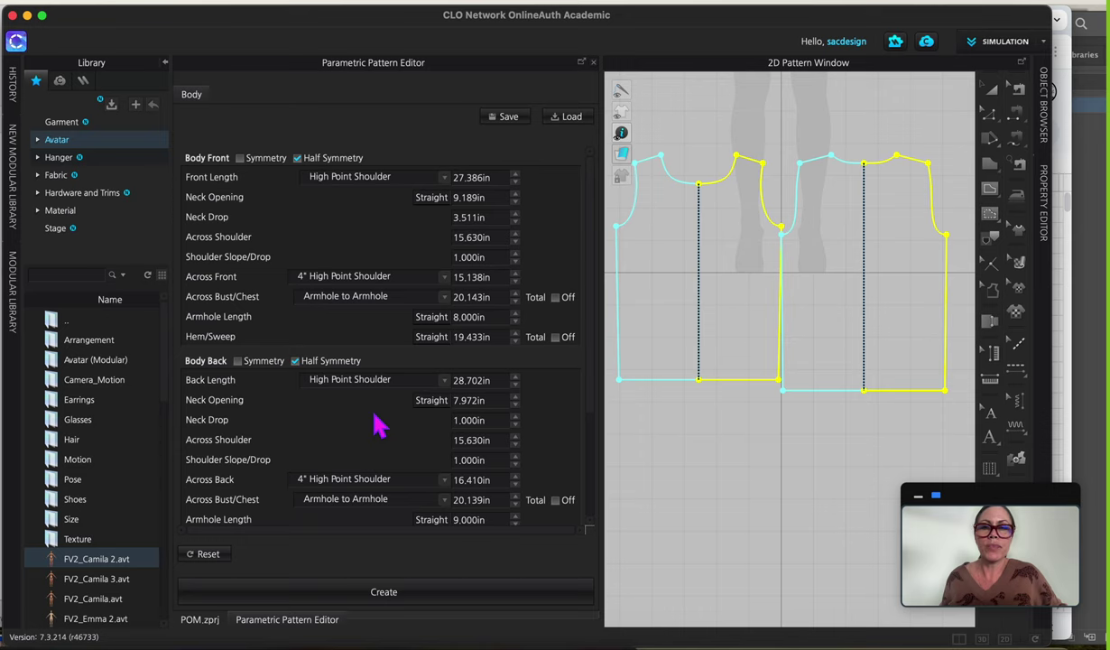
left_click_drag(589, 389, 594, 408)
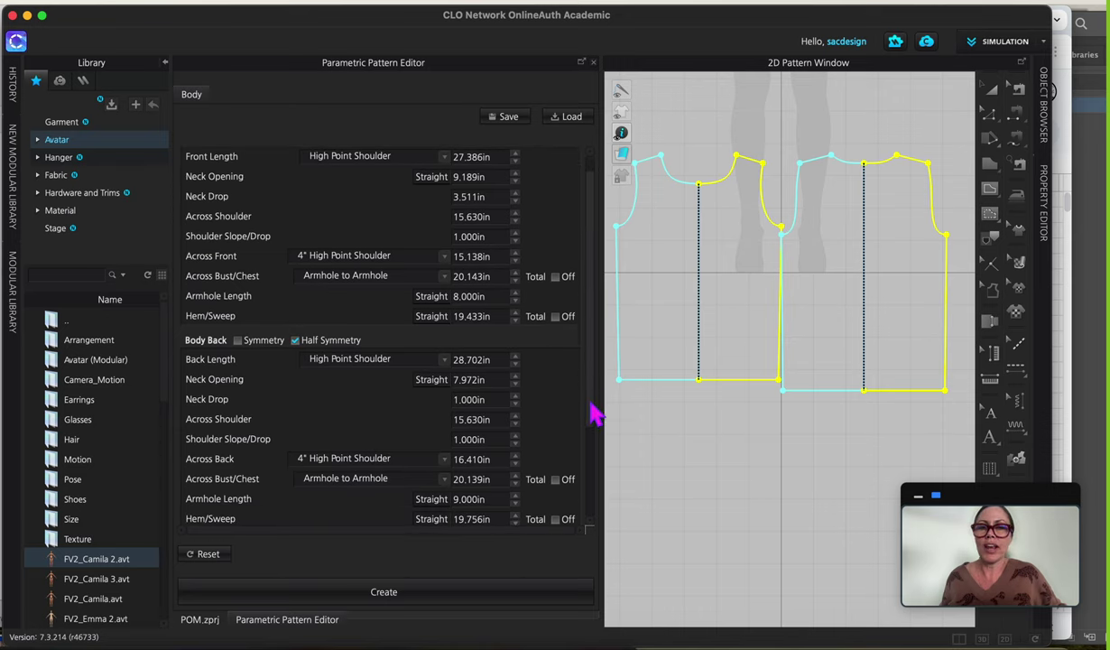
Set the Body Back Neck Drop to 1.000in to raise the back neckline.
left_click(468, 402)
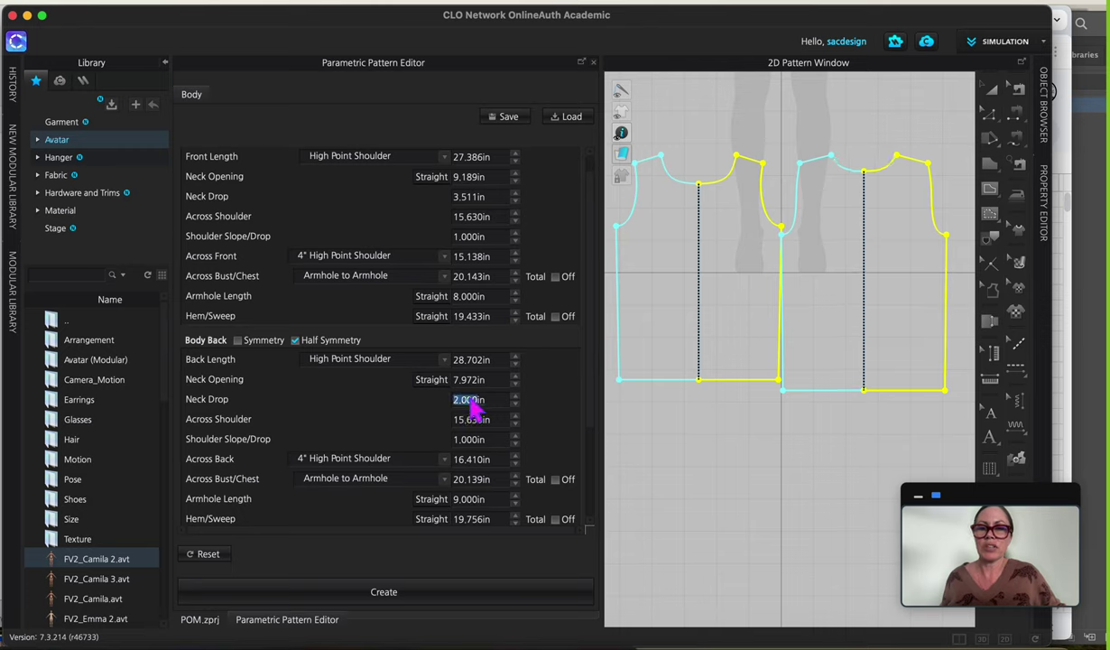
key("Up")
key("Up")
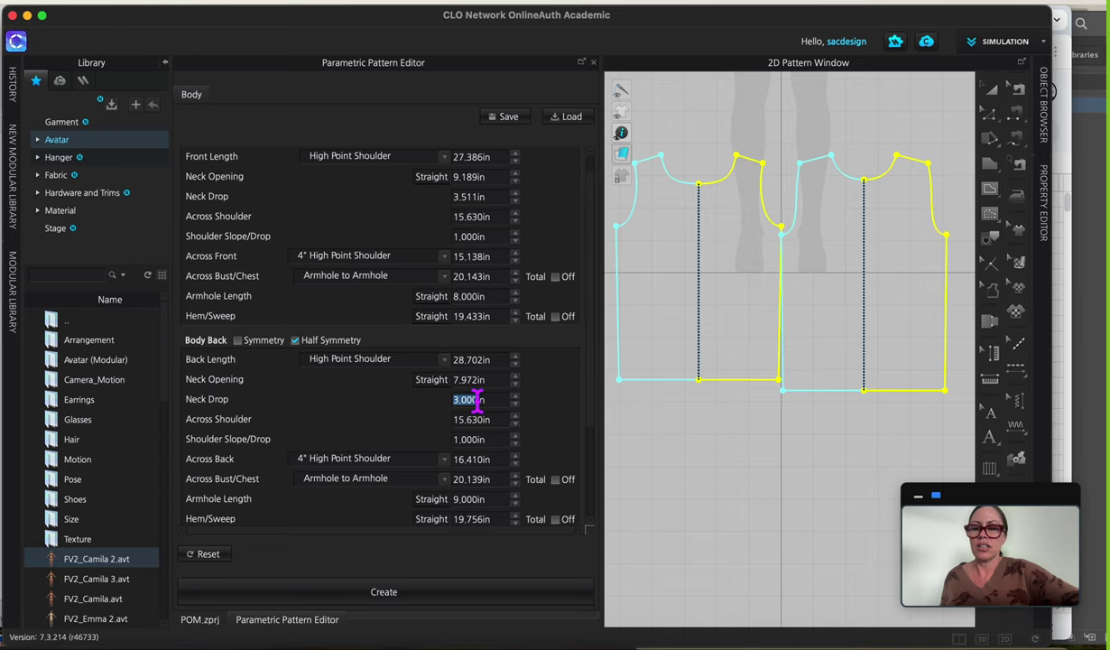
key("Down")
type("1")
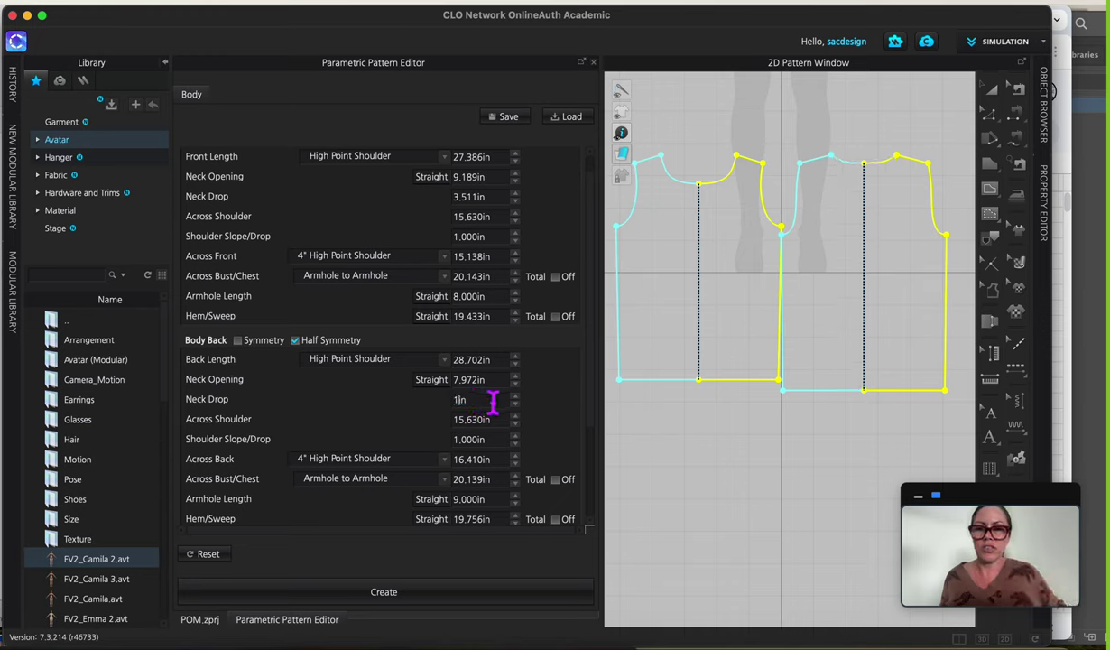
left_click_drag(596, 383, 599, 479)
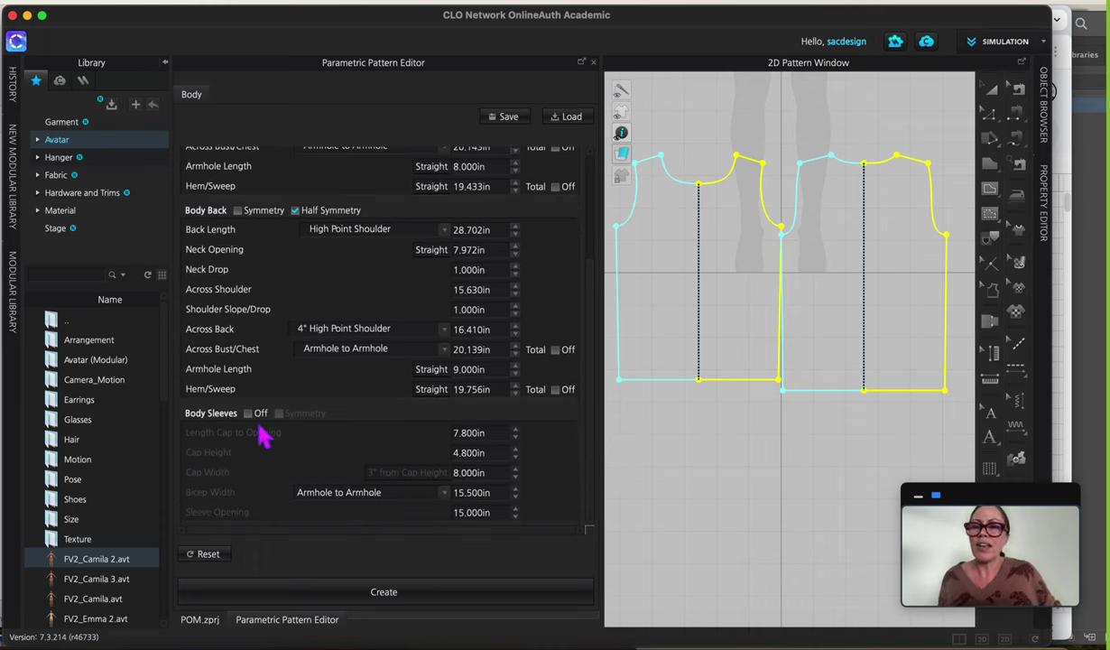
Turn on Body Sleeves and make the sleeve symmetric, with Cap Height 4.800in and Bicep Width 15.500in.
left_click(249, 414)
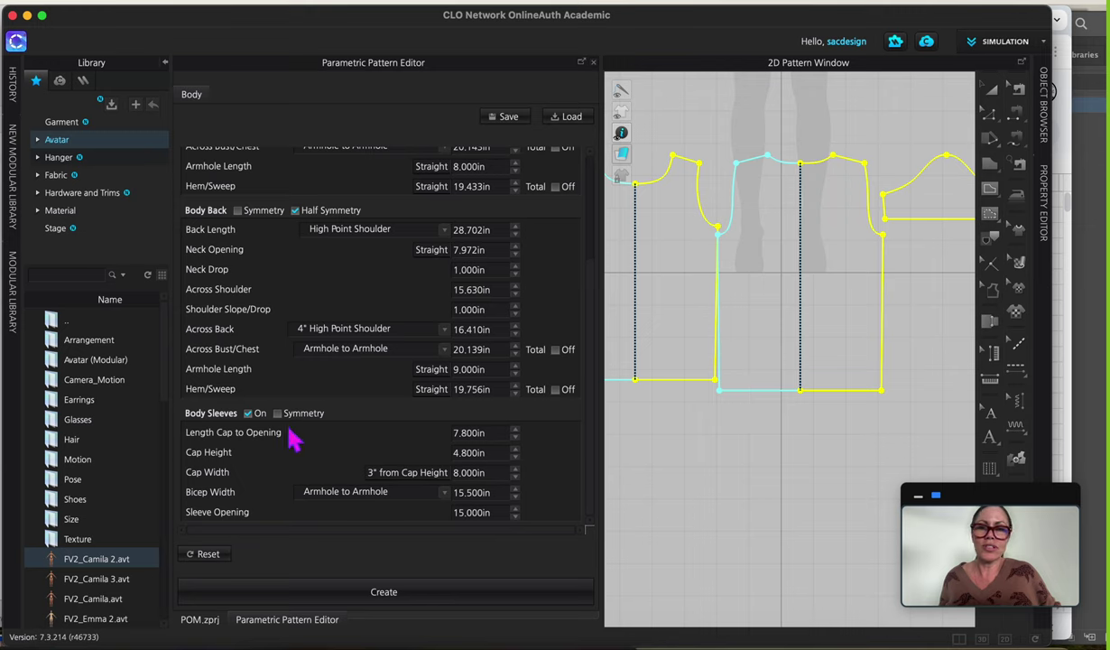
scroll(882, 309, "down", 3)
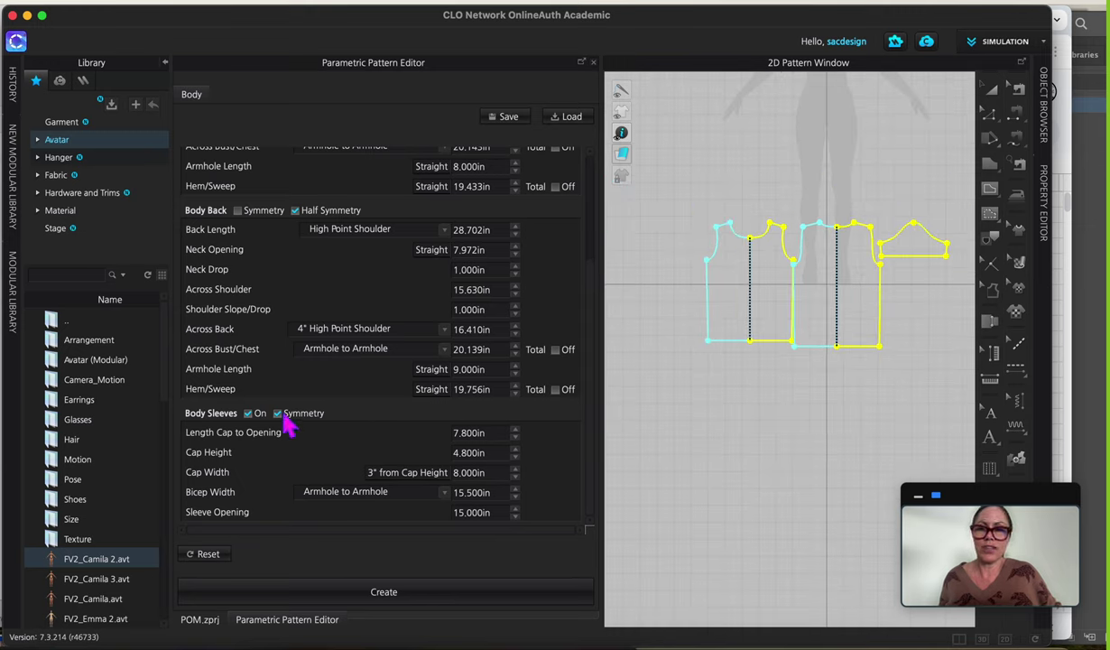
left_click(279, 413)
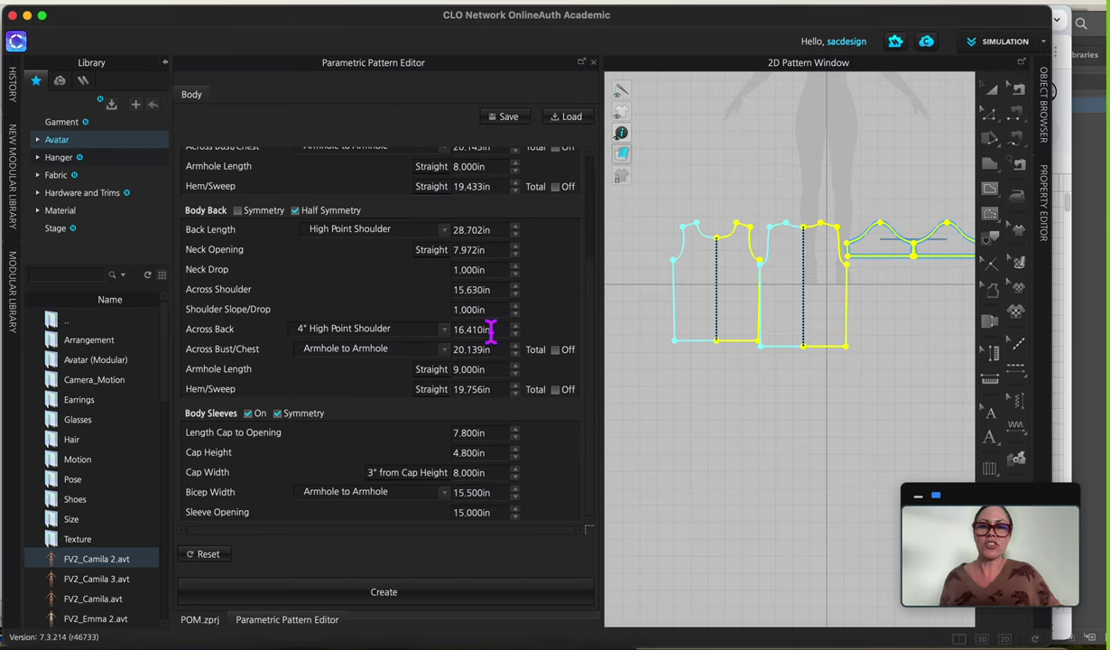
Create the body and sleeve pieces from the parameters and view them around the avatar in 3D.
left_click(402, 595)
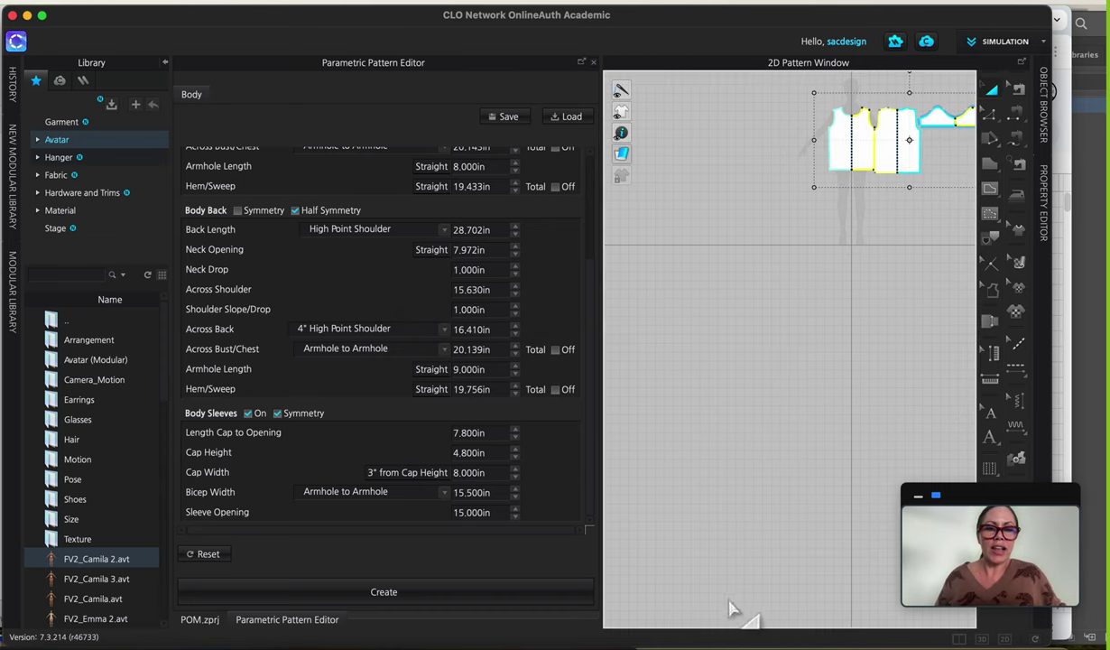
left_click(960, 639)
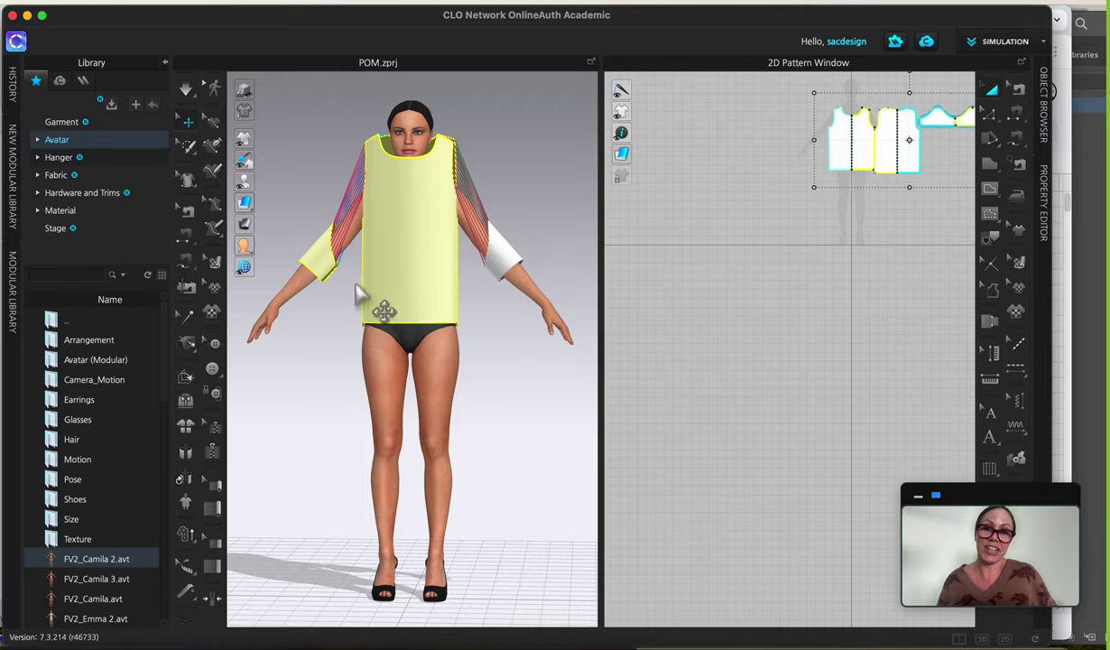
Simulate the T-shirt onto the avatar, view it at three-quarters, and centre the 2D pieces.
mouse_move(349, 310)
right_mouse_down()
mouse_move(388, 339)
mouse_move(503, 316)
mouse_move(518, 285)
mouse_move(459, 324)
mouse_move(343, 315)
right_mouse_up()
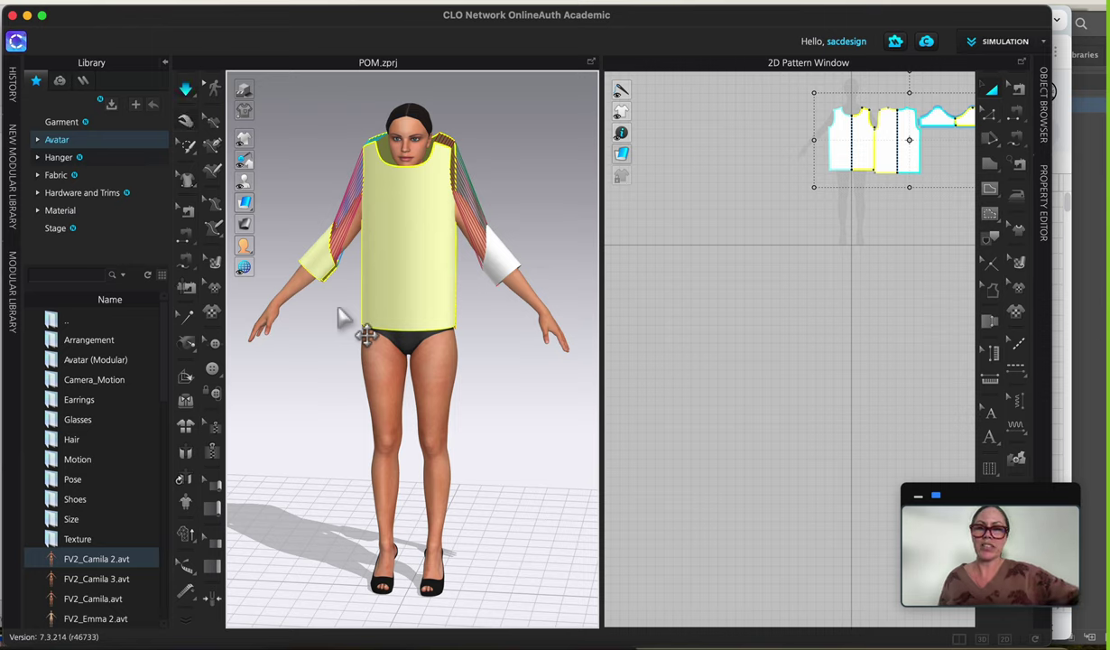
key("space")
right_click_drag(339, 310, 433, 302)
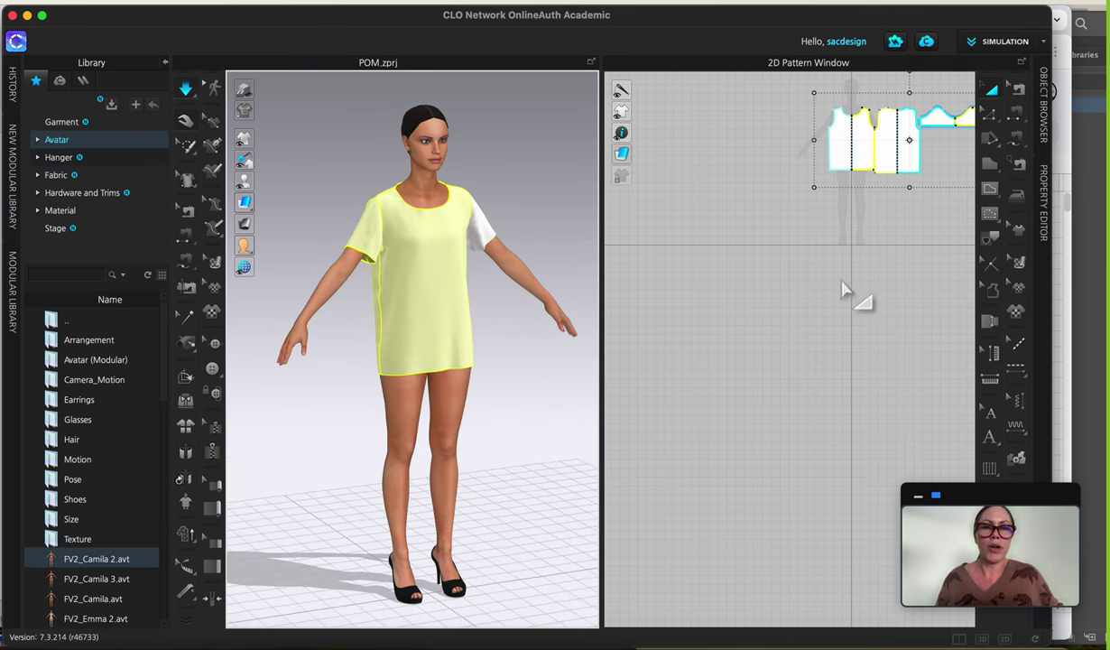
right_click_drag(839, 257, 773, 320)
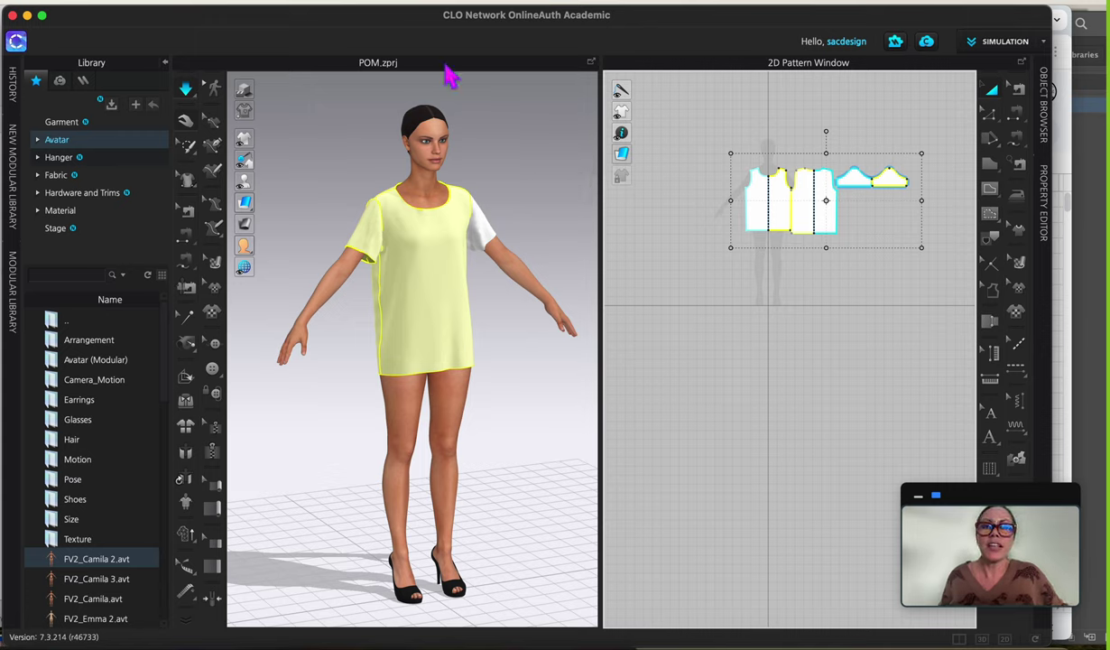
Reopen the Parametric Pattern editor and zoom into the 2D pattern window.
left_click(470, 7)
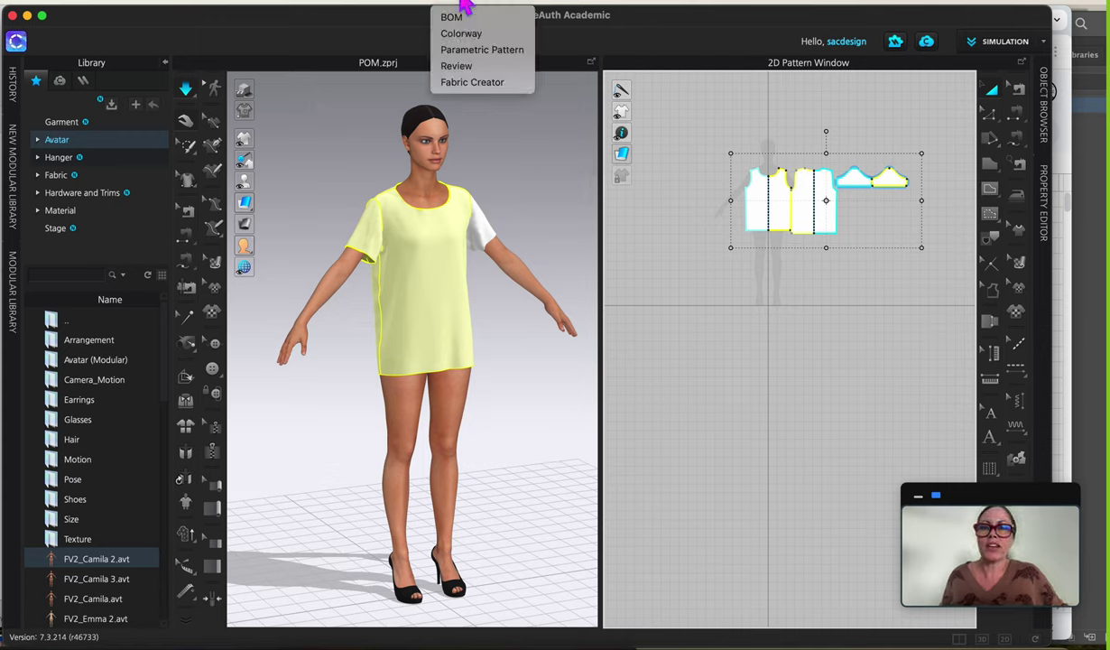
left_click(470, 50)
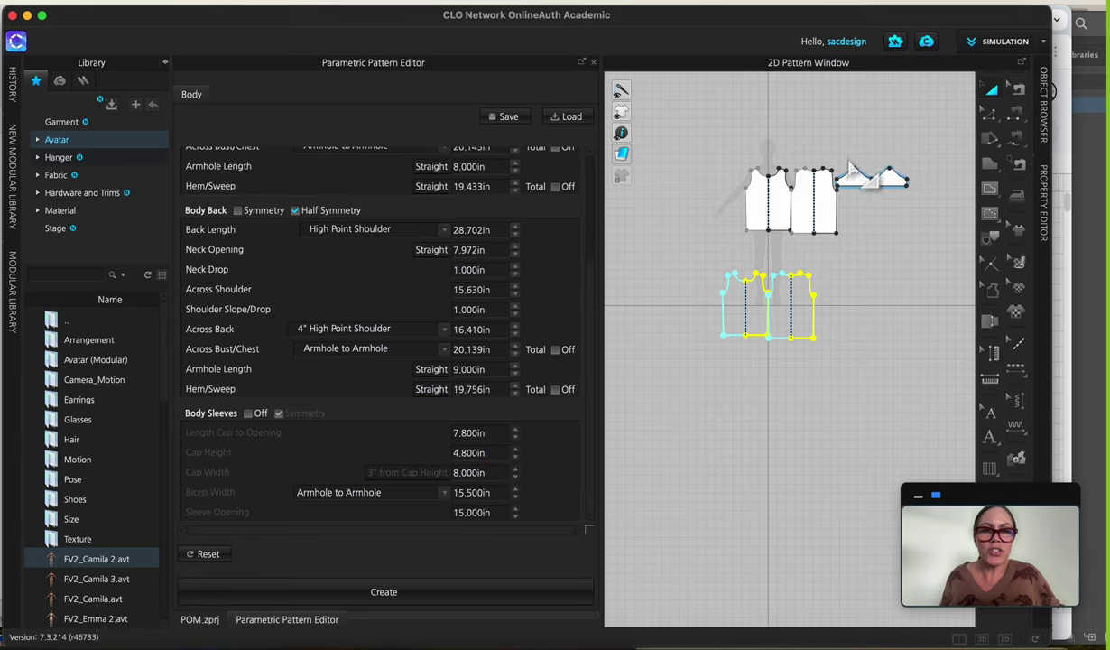
scroll(785, 386, "up", 5)
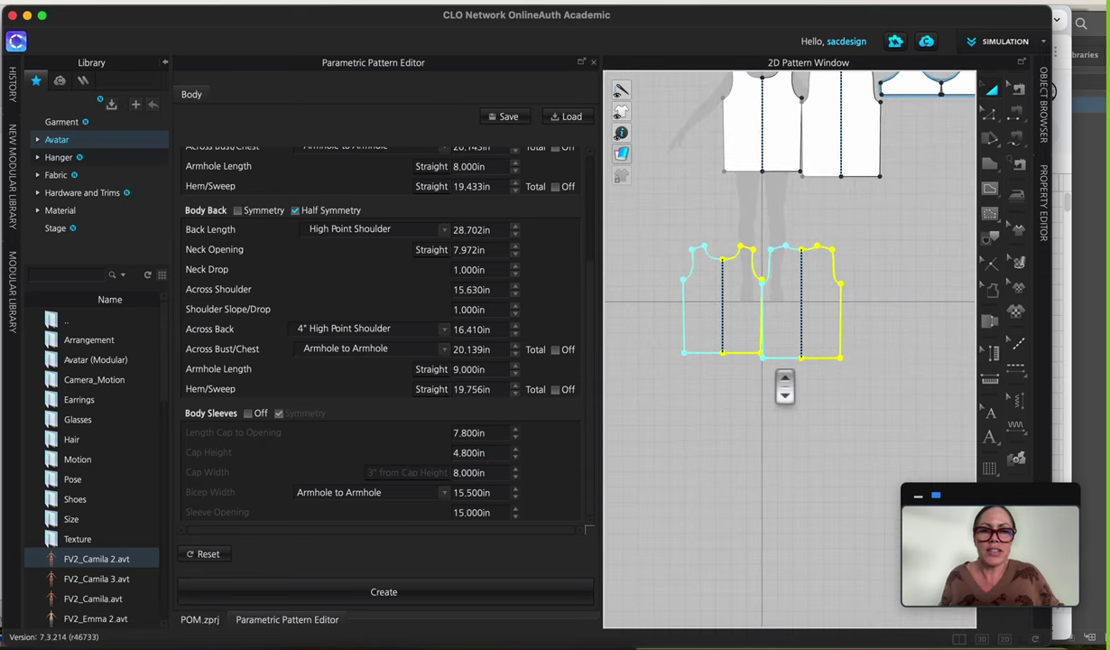
scroll(785, 386, "up", 2)
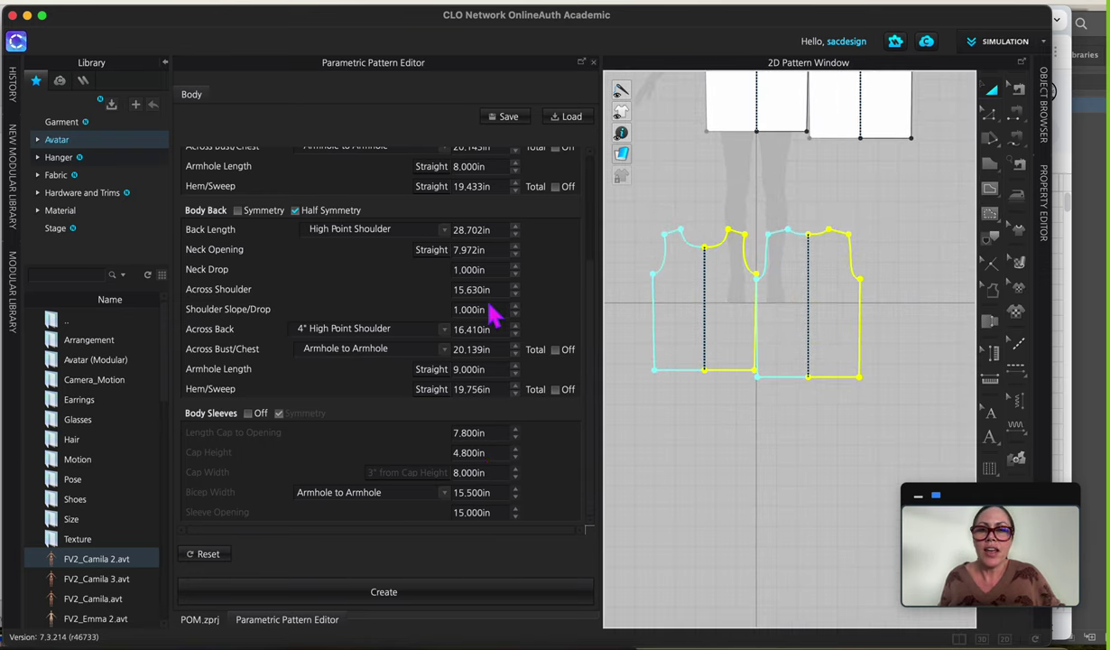
Set Body Back Neck Drop to 2, then 3.000in.
double_click(468, 270)
type("2")
key("Return")
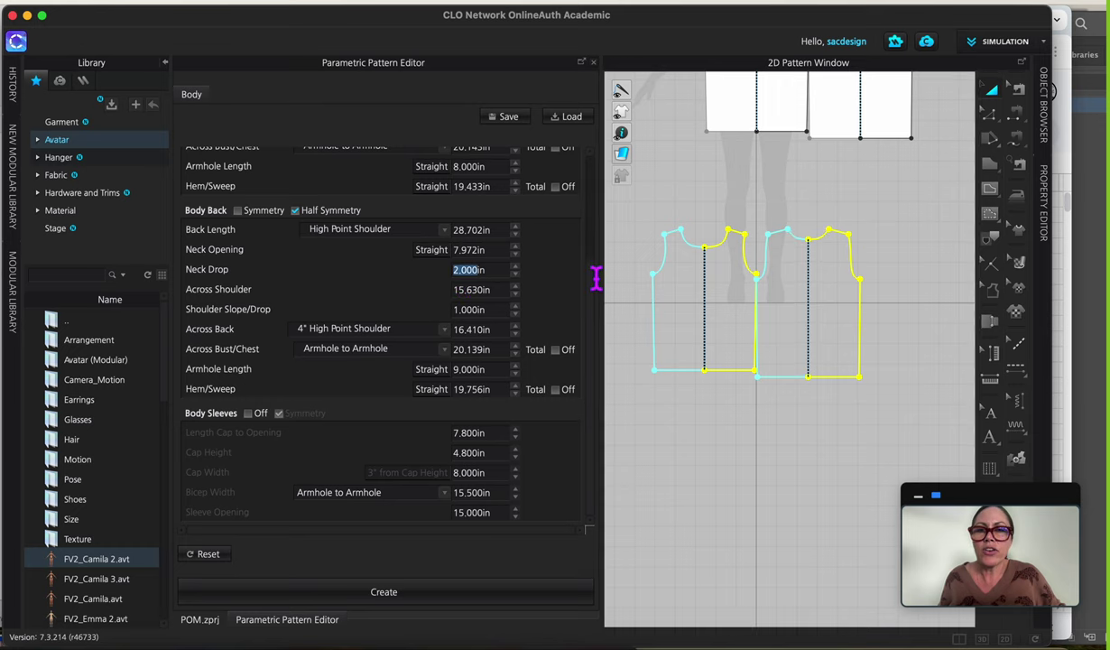
type("3")
key("Return")
scroll(597, 225, "up", 5)
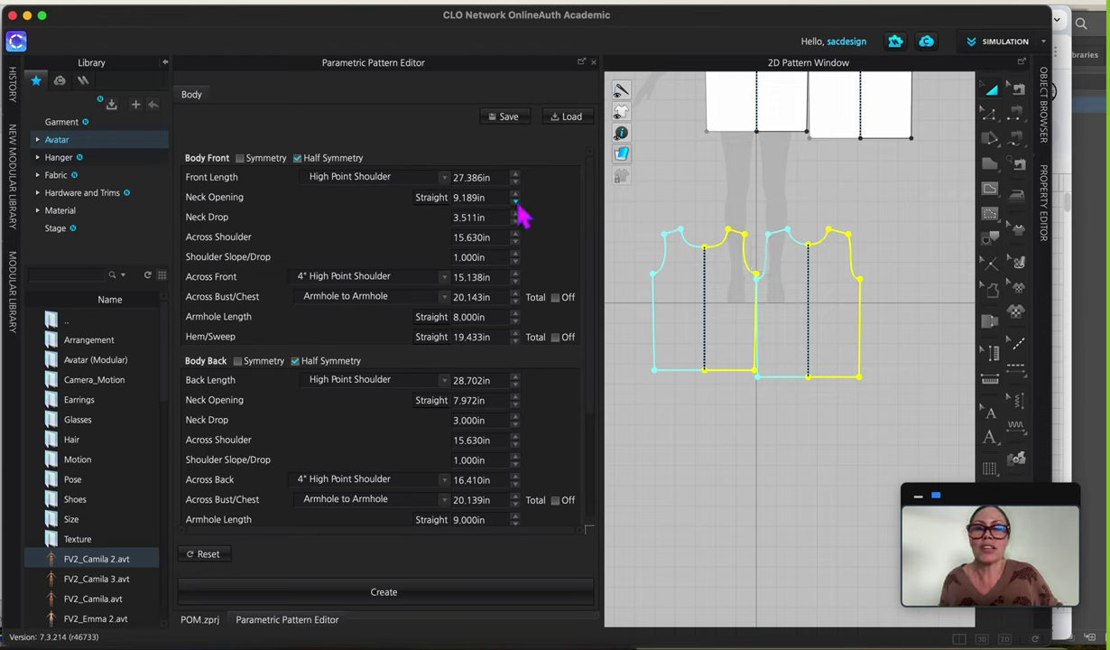
Lower front Neck Opening to 5.189in and return Across Front to 15.138in after adjusting it.
left_click(517, 202)
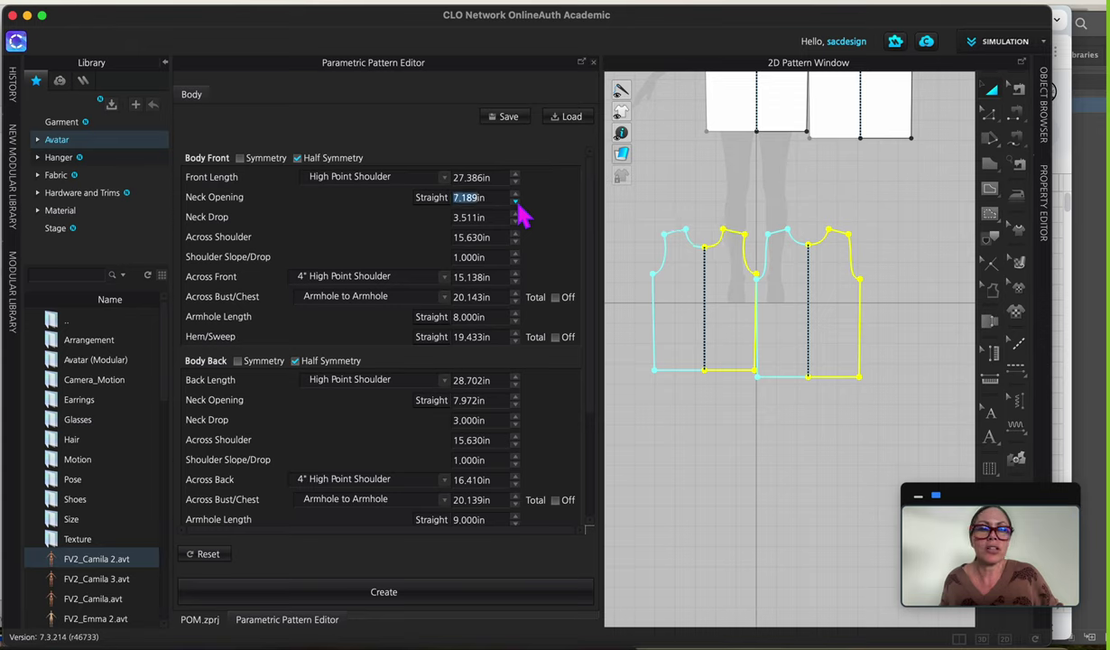
left_click(516, 203)
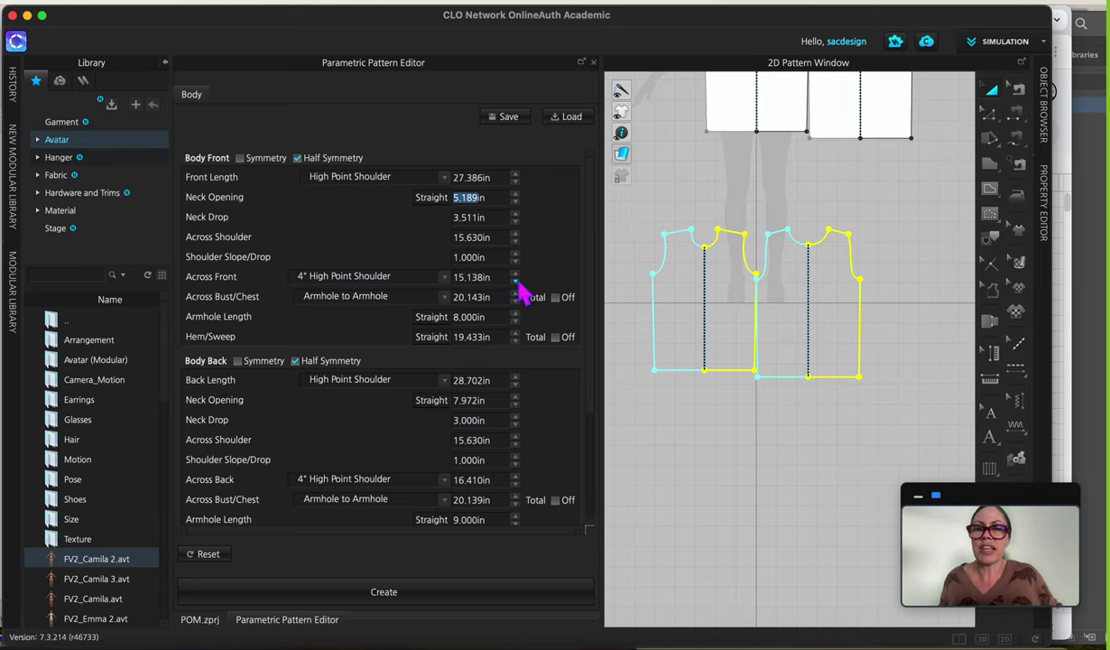
left_click(517, 284)
left_click(517, 283)
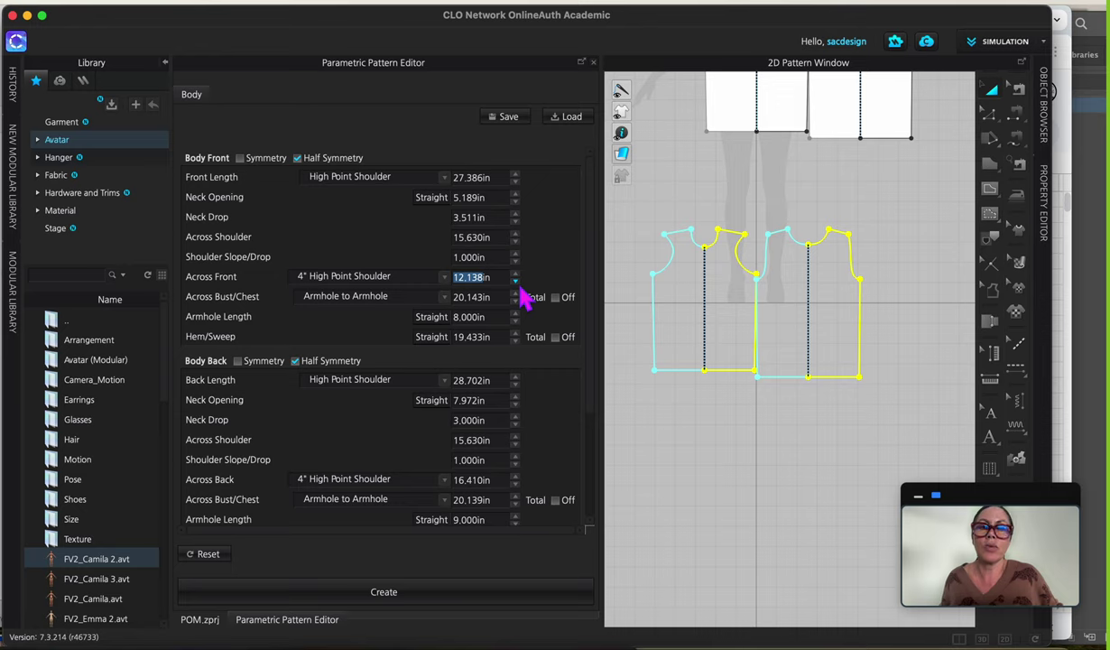
left_click(517, 281)
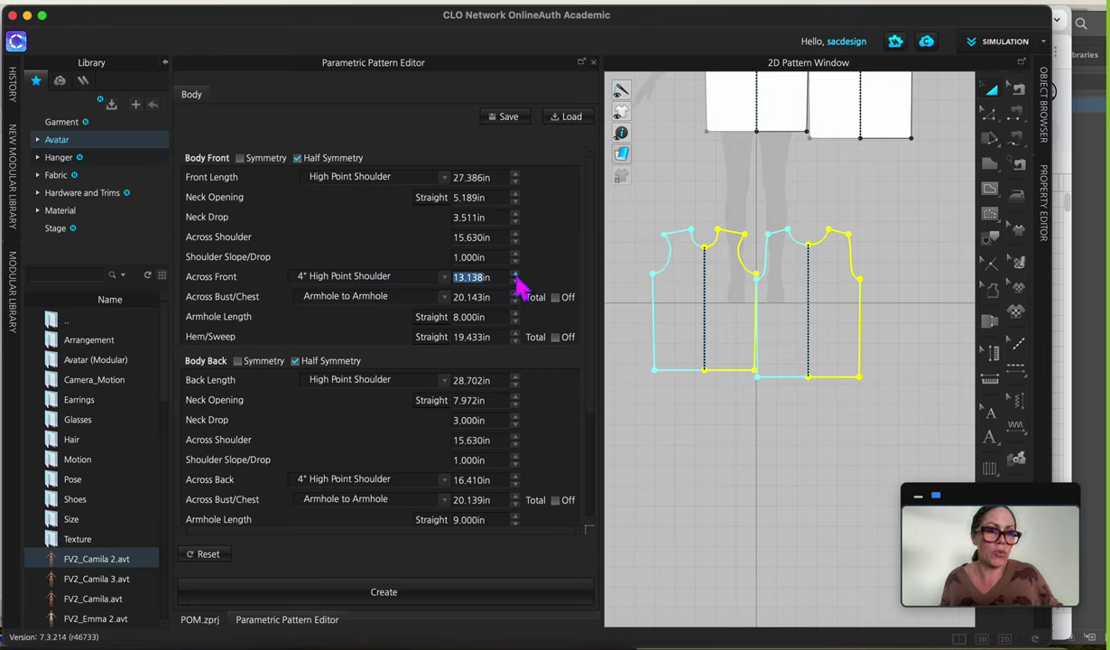
left_click(515, 274)
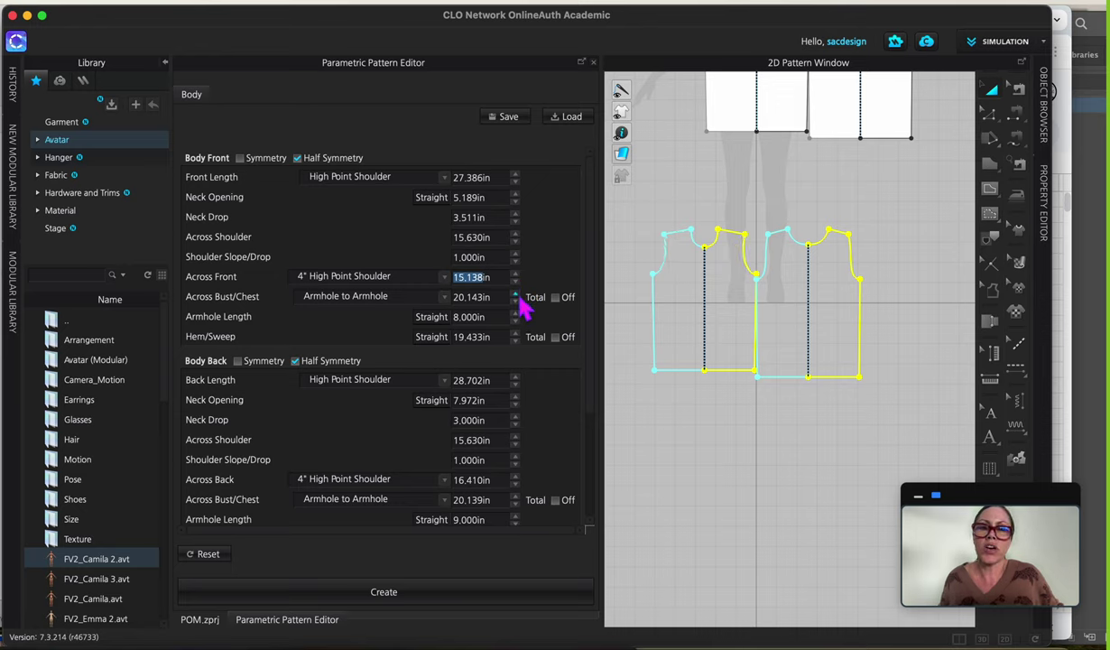
Widen front Across Bust/Chest to 23.143in.
left_click(517, 294)
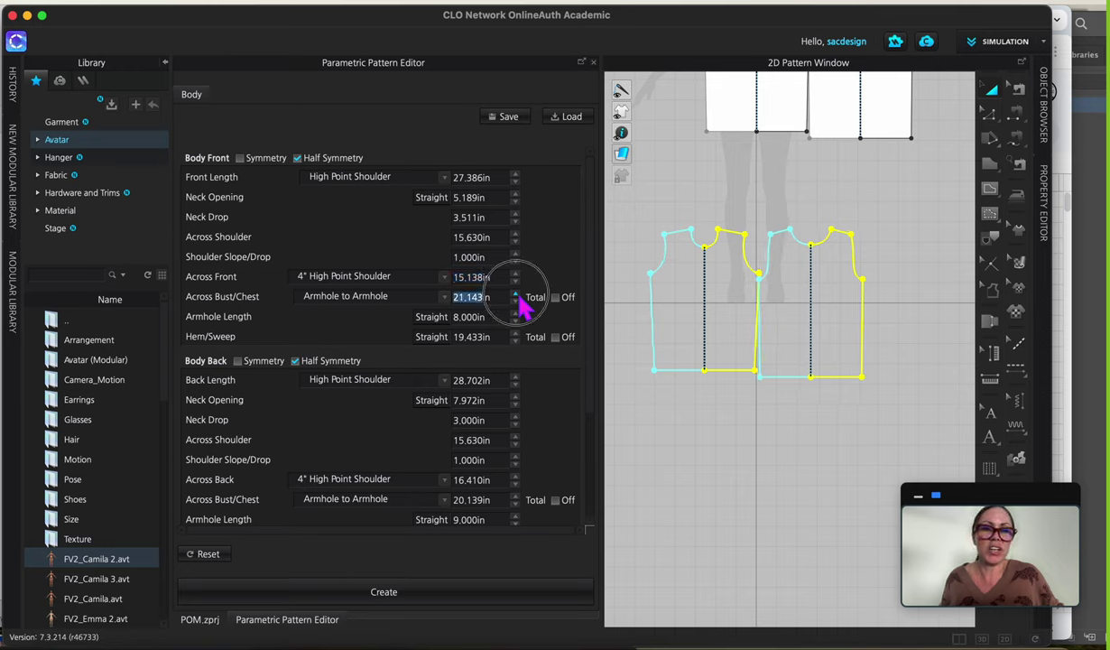
left_click(517, 294)
left_click(516, 295)
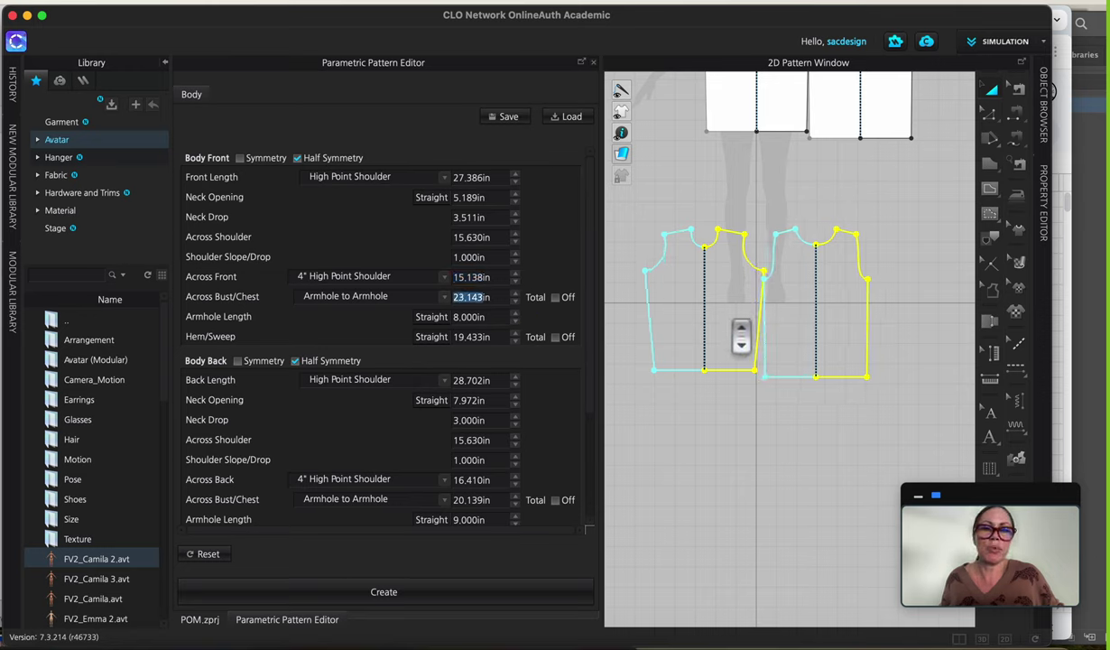